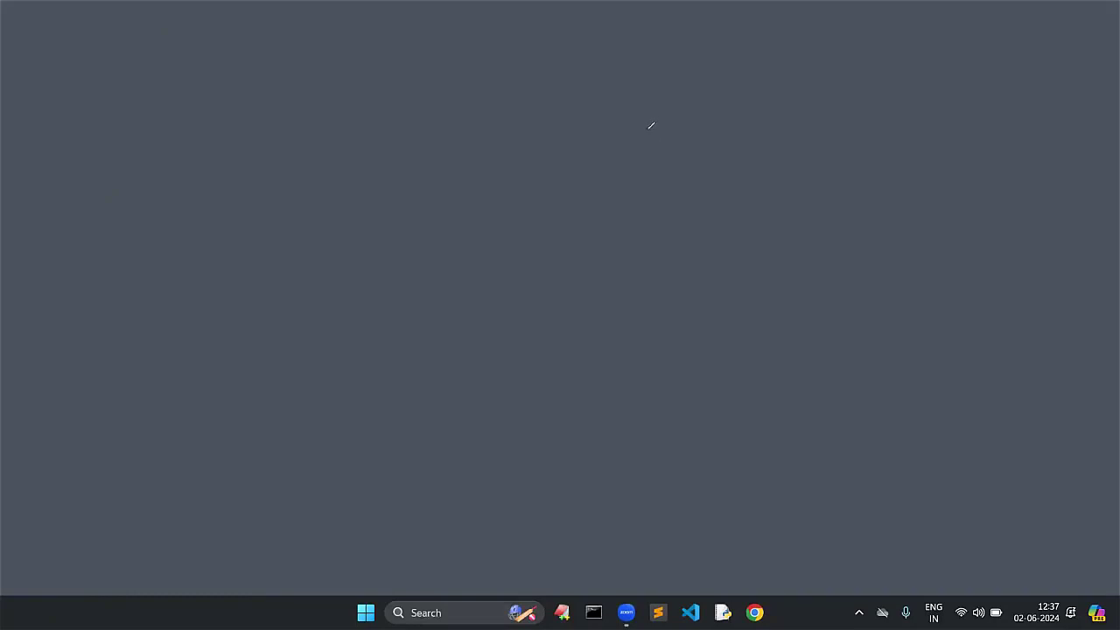
Handwrite the heading "Java installation" on the blank board and underline it.
mouse_move(651, 126)
mouse_down()
mouse_move(662, 158)
mouse_move(752, 139)
mouse_up()
mouse_move(740, 112)
mouse_down()
mouse_move(752, 100)
mouse_move(784, 124)
mouse_move(784, 112)
mouse_move(810, 122)
mouse_move(821, 107)
mouse_move(836, 122)
mouse_move(848, 109)
mouse_move(857, 131)
mouse_move(880, 125)
mouse_up()
drag(746, 179, 812, 176)
Handwrite "Java 1.0" below the heading with an arrow to a circled, underlined "22", and annotate the 22 with "Mar 24".
mouse_move(652, 255)
mouse_down()
mouse_move(634, 278)
mouse_move(654, 254)
mouse_up()
mouse_move(681, 261)
mouse_down()
mouse_move(683, 271)
mouse_move(714, 262)
mouse_move(738, 274)
mouse_up()
mouse_move(770, 253)
mouse_down()
mouse_move(767, 264)
mouse_move(901, 273)
mouse_up()
mouse_move(914, 261)
mouse_down()
mouse_move(931, 276)
mouse_move(930, 229)
mouse_up()
drag(937, 224, 949, 217)
drag(956, 215, 1019, 212)
drag(1021, 209, 1026, 204)
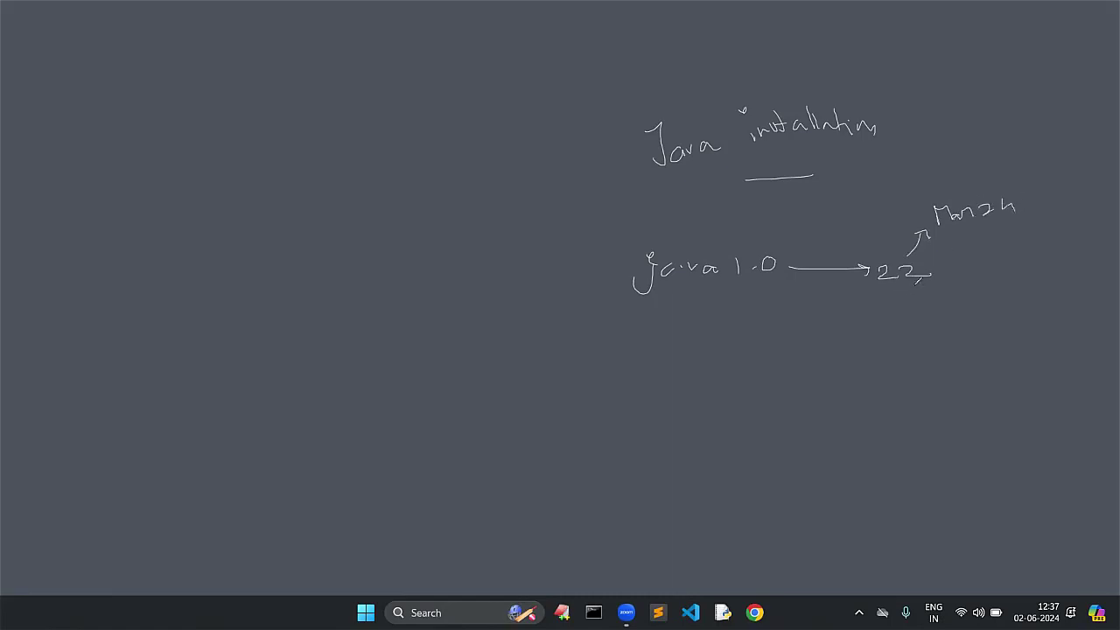
mouse_move(938, 263)
mouse_down()
mouse_move(917, 242)
mouse_move(878, 241)
mouse_move(864, 280)
mouse_move(905, 306)
mouse_move(936, 261)
mouse_up()
drag(884, 285, 898, 291)
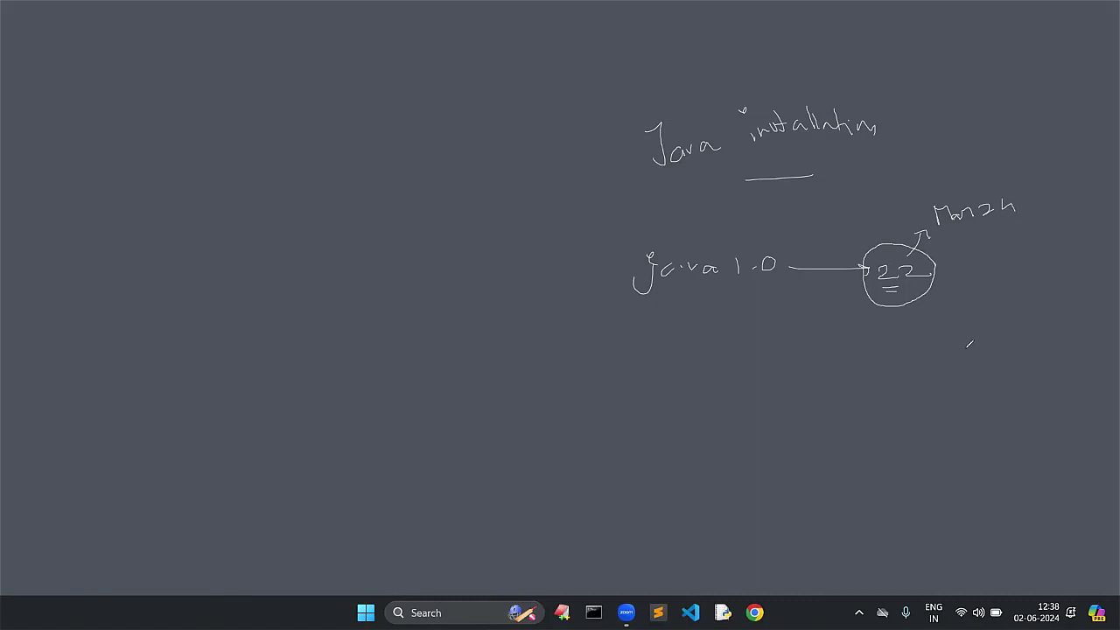
click(1057, 396)
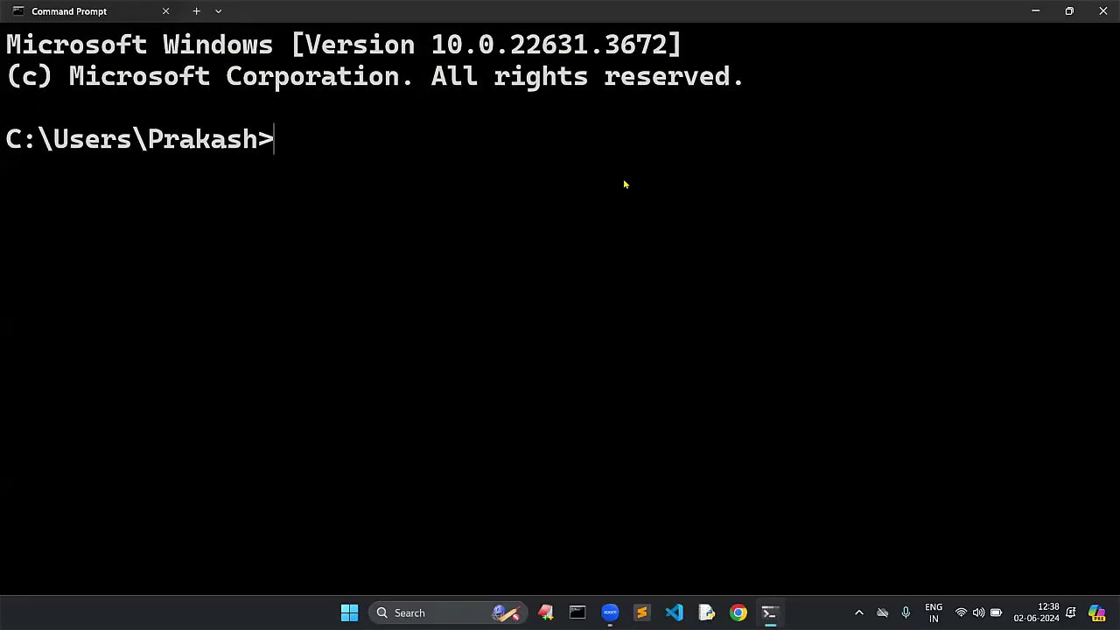
In Command Prompt, change the working directory to C:\test and clear the screen.
text(cd\)
key(Return)
text(cd test)
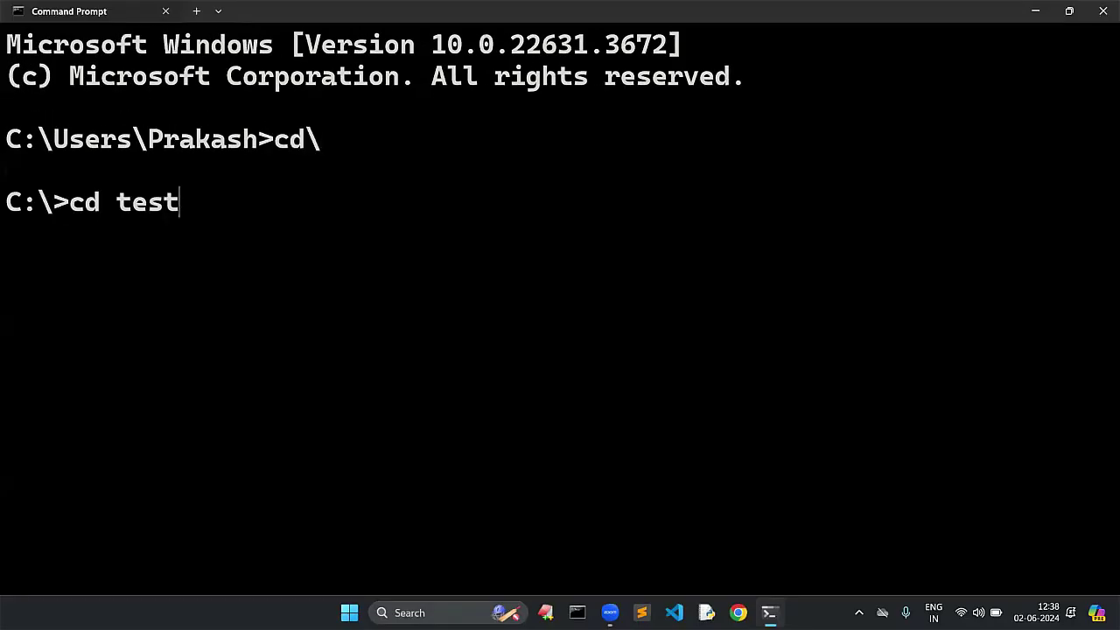
key(Return)
text(cls)
key(Return)
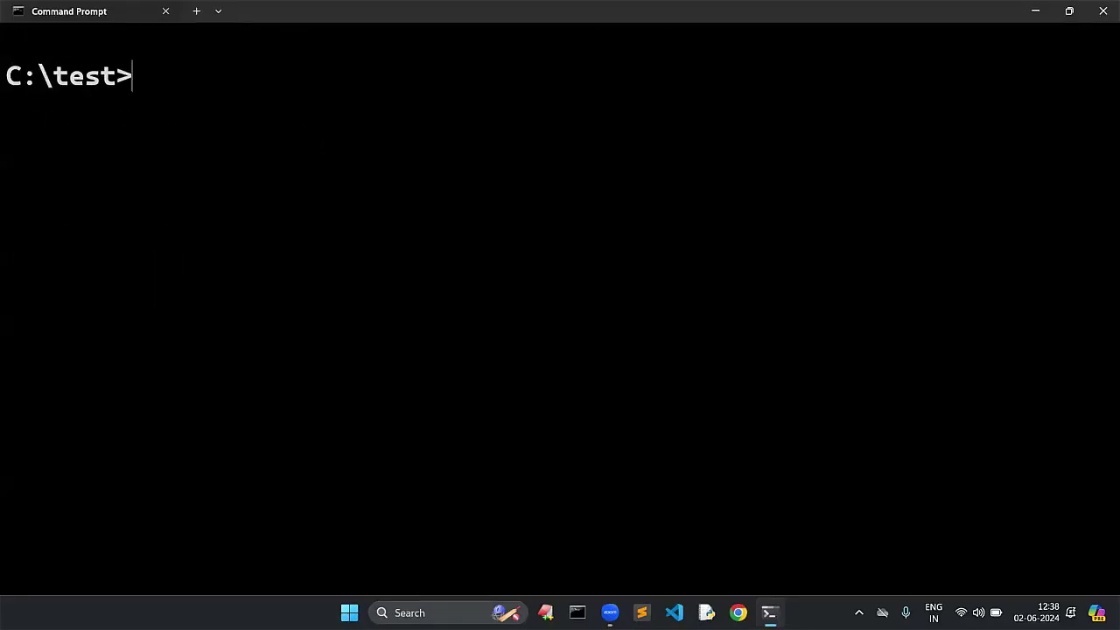
Check the currently installed Java compiler version with javac -version and highlight the output line.
text(javac -ver)
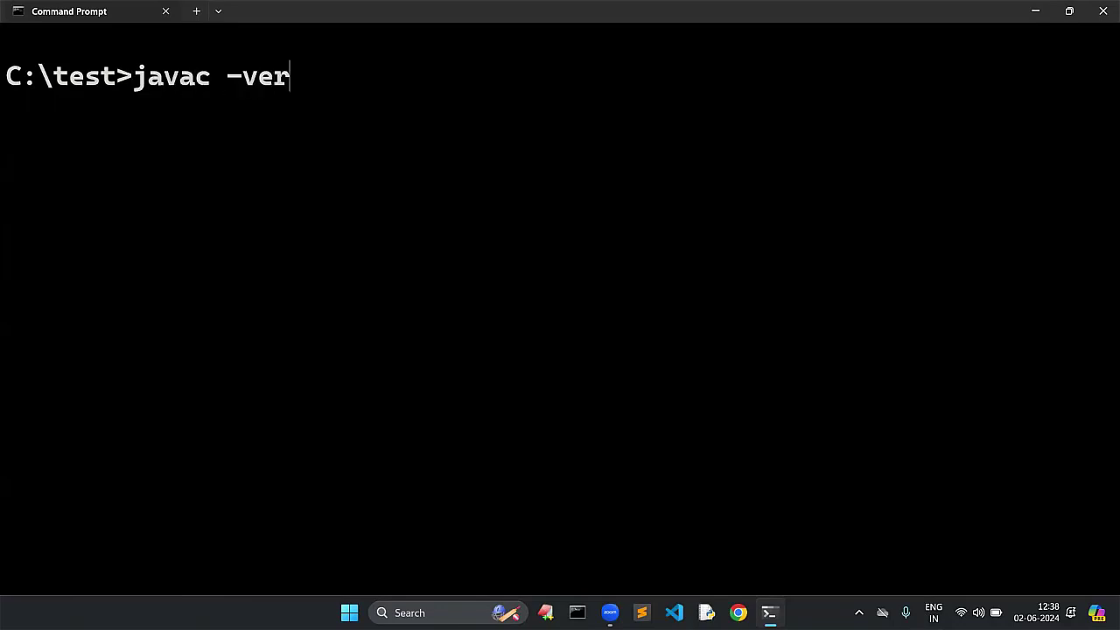
text(sion)
key(Return)
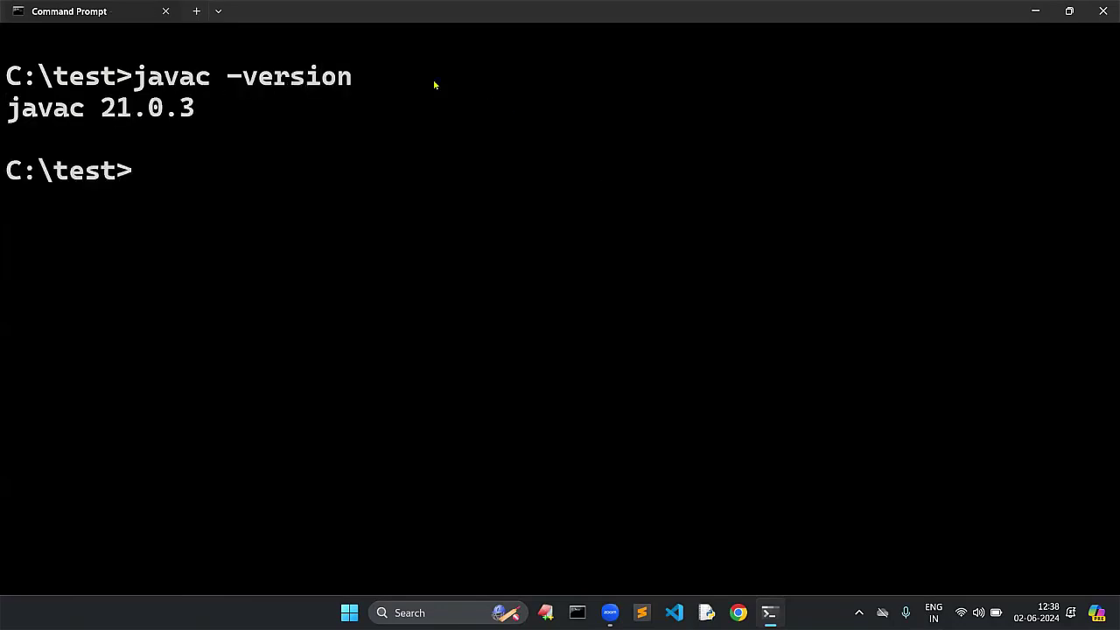
drag(9, 109, 190, 117)
click(195, 177)
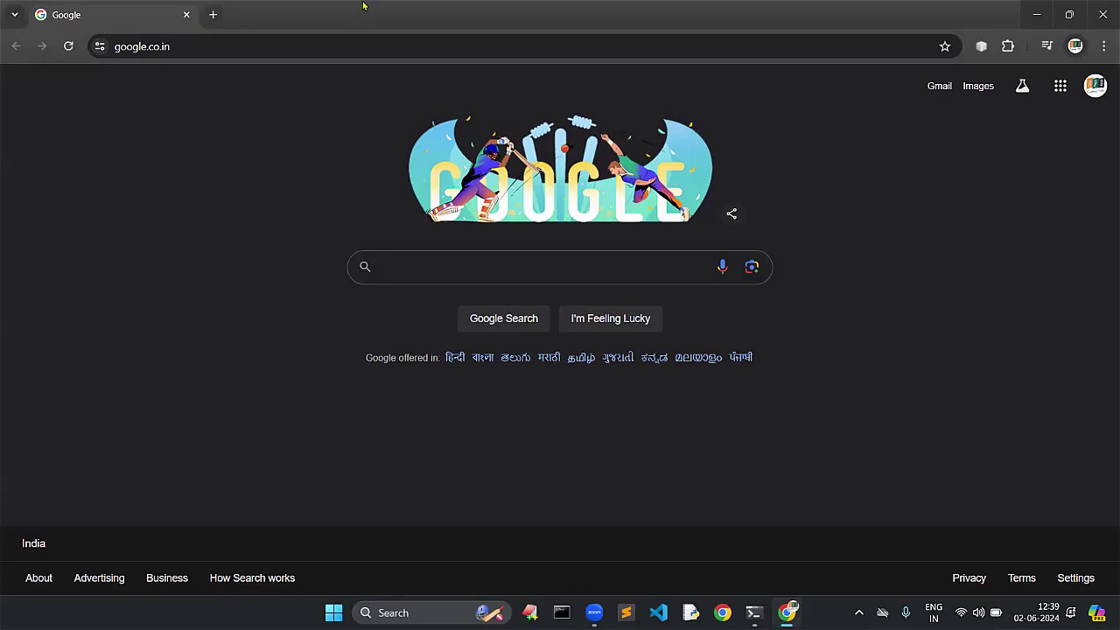
In Chrome, search Google for "java 22 download" and open Oracle's Java Downloads page.
text(java 22)
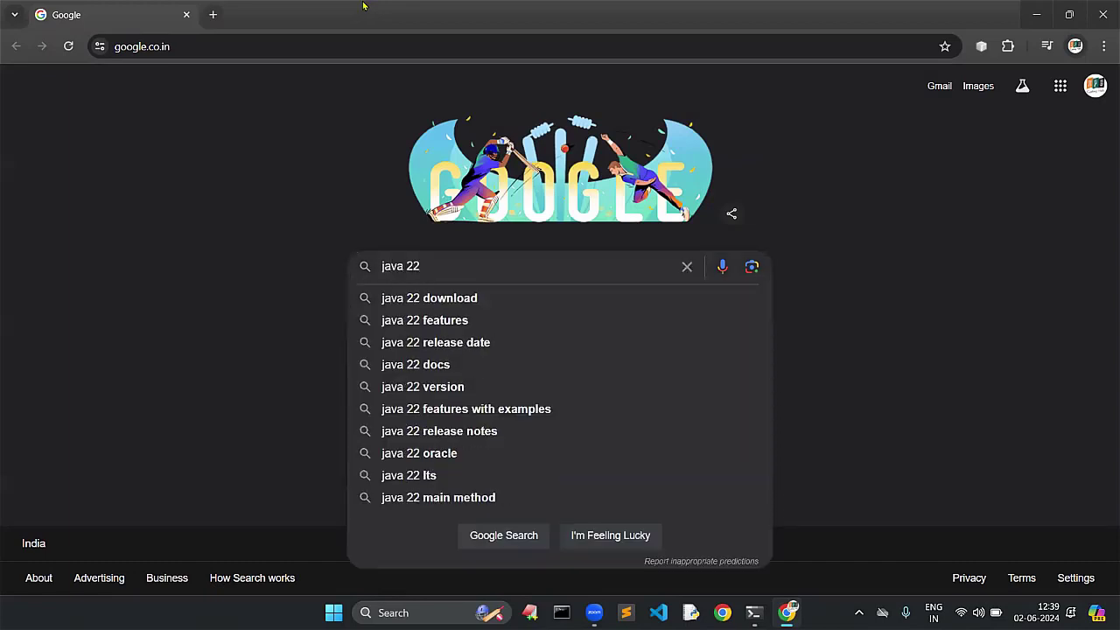
key(Down)
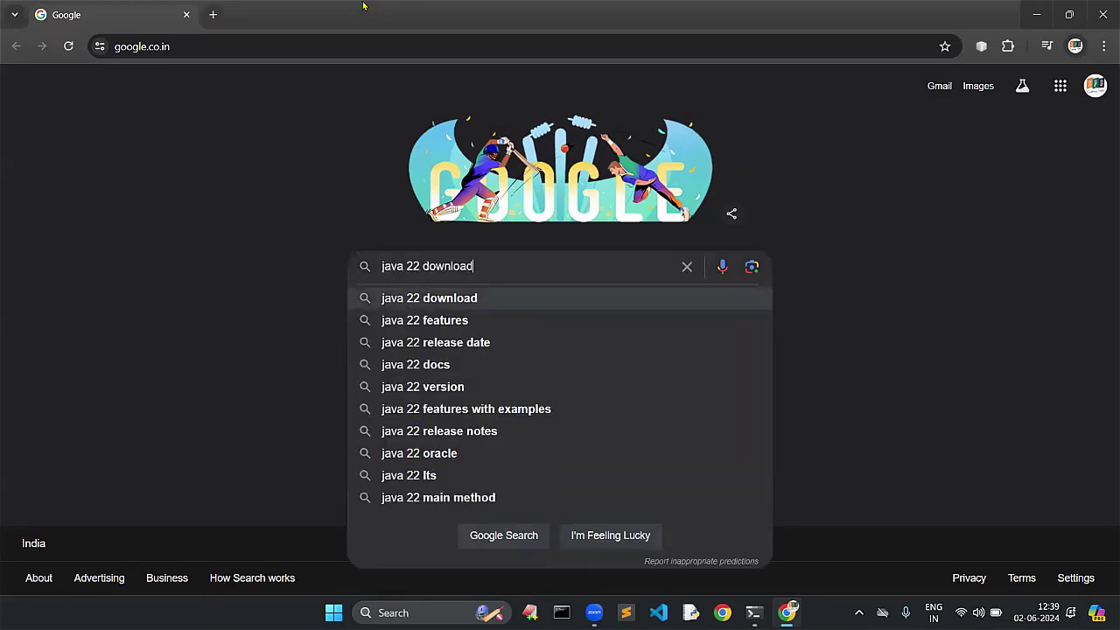
key(Return)
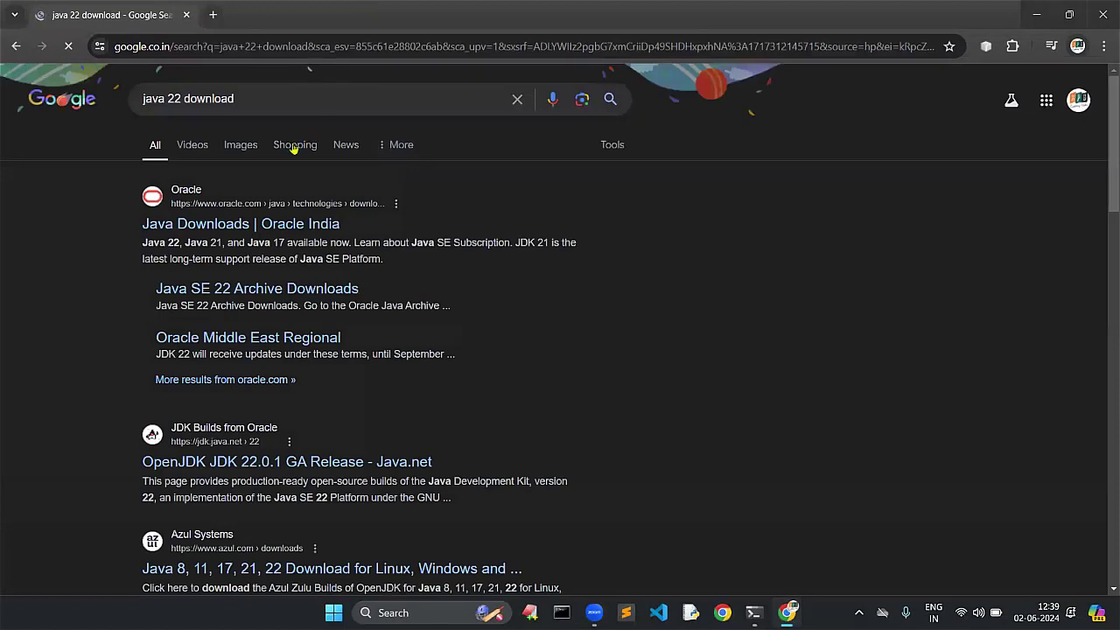
click(194, 230)
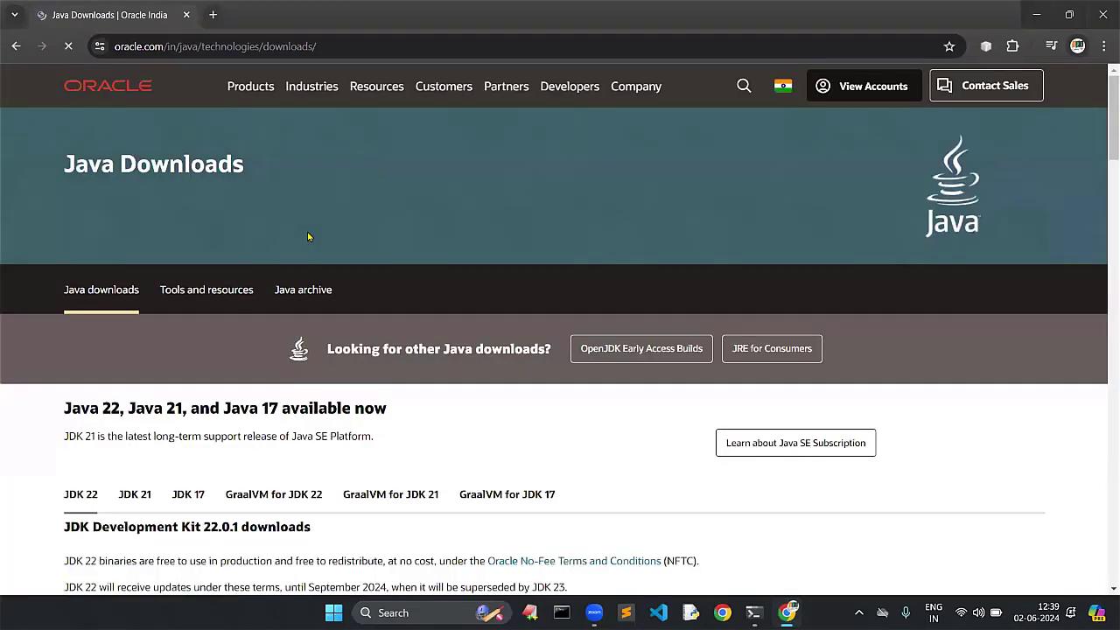
Download the Windows x64 Installer, jdk-22_windows-x64_bin.exe, from the JDK 22 downloads.
scroll(308, 237, down, 1)
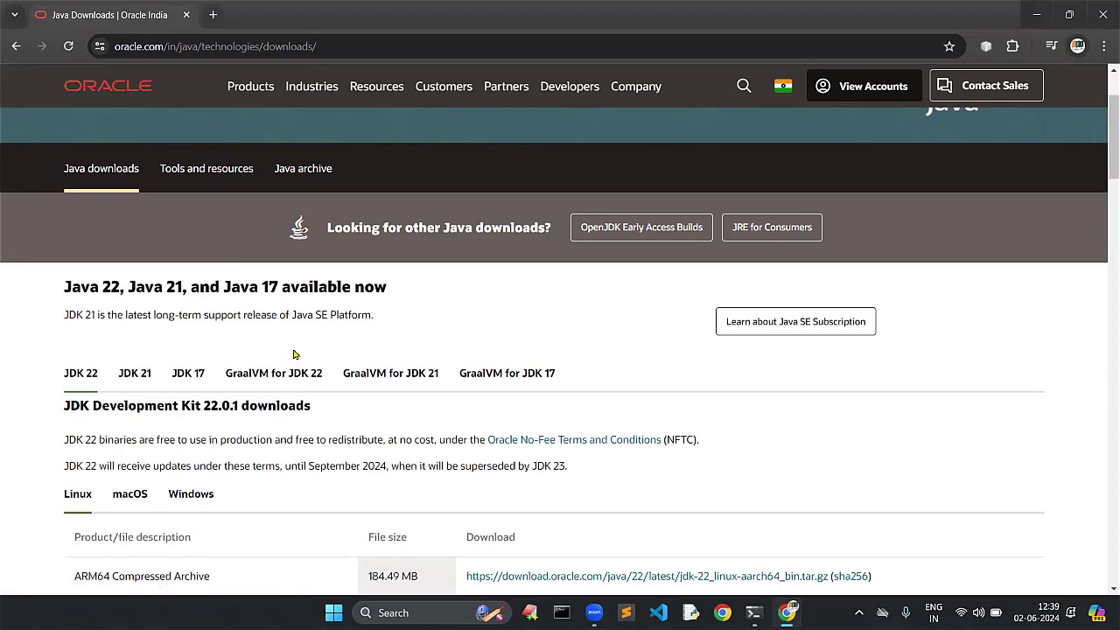
scroll(294, 354, down, 1)
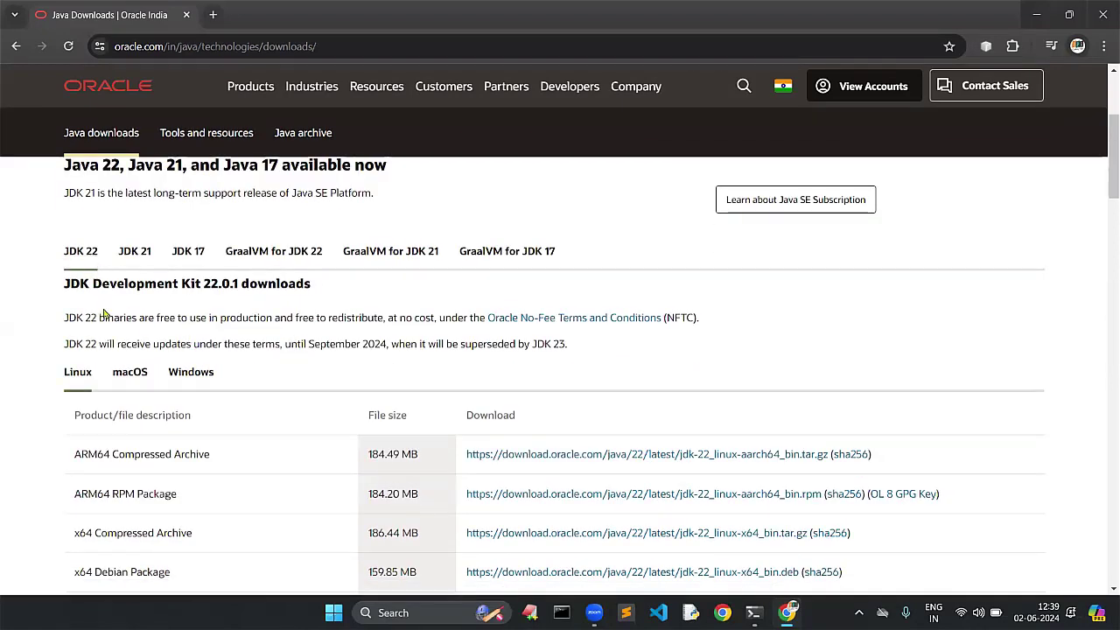
scroll(93, 273, down, 1)
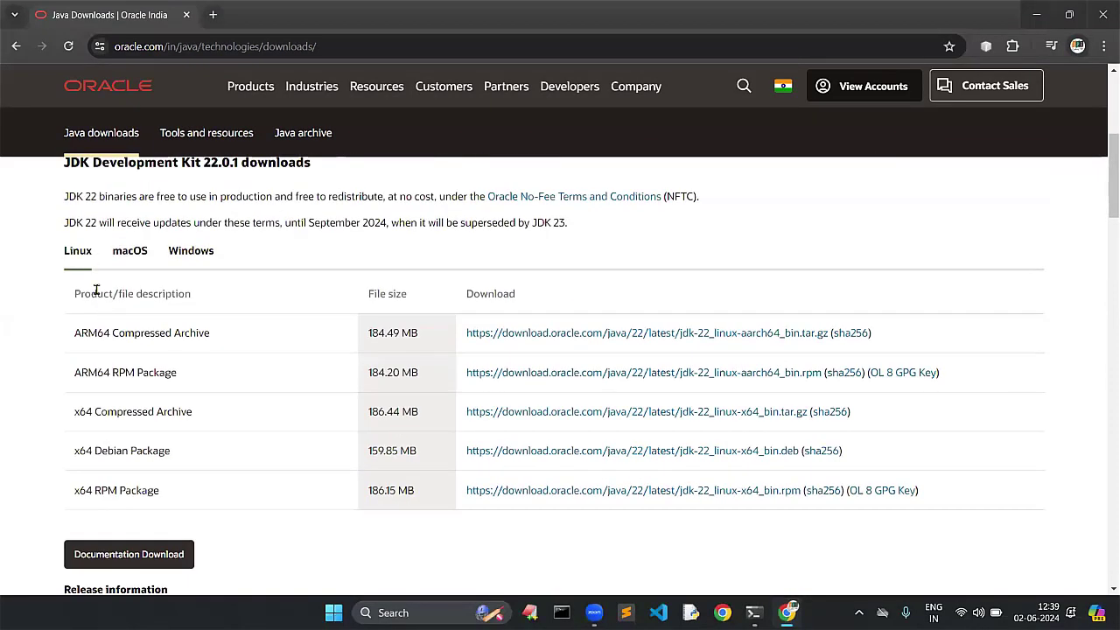
click(206, 259)
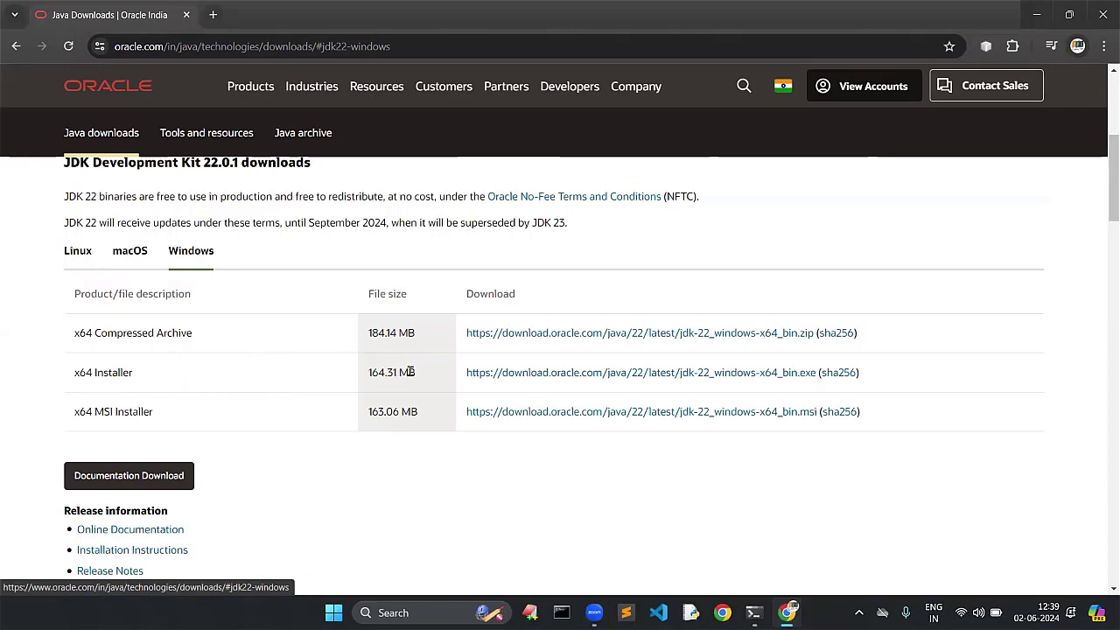
click(523, 375)
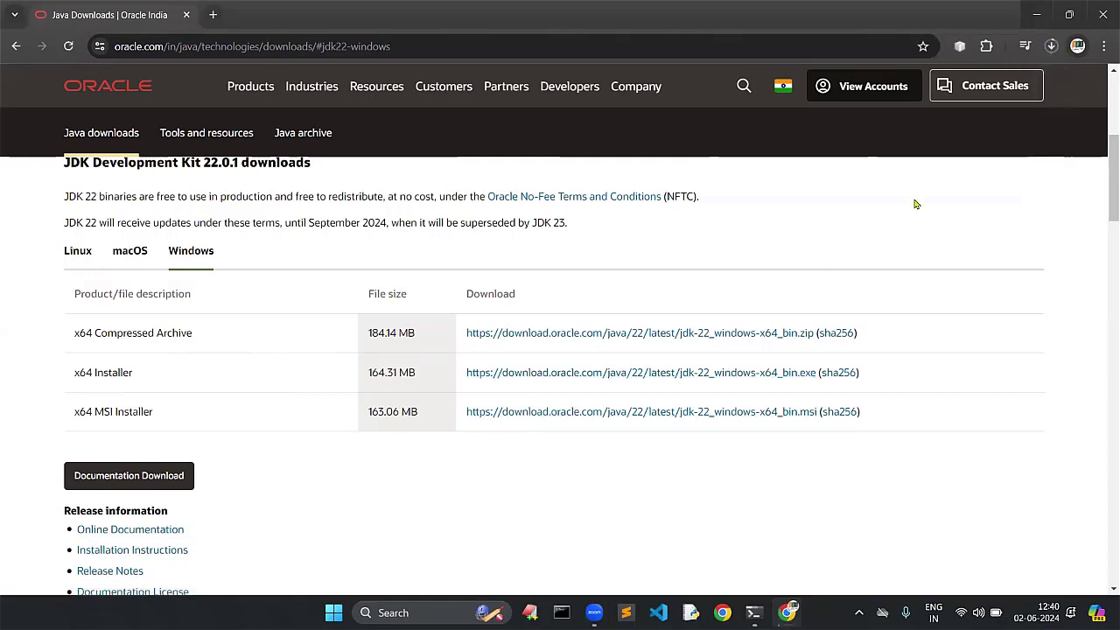
Show the downloaded jdk-22_windows-x64_bin.exe in its folder and launch the installer.
click(1051, 46)
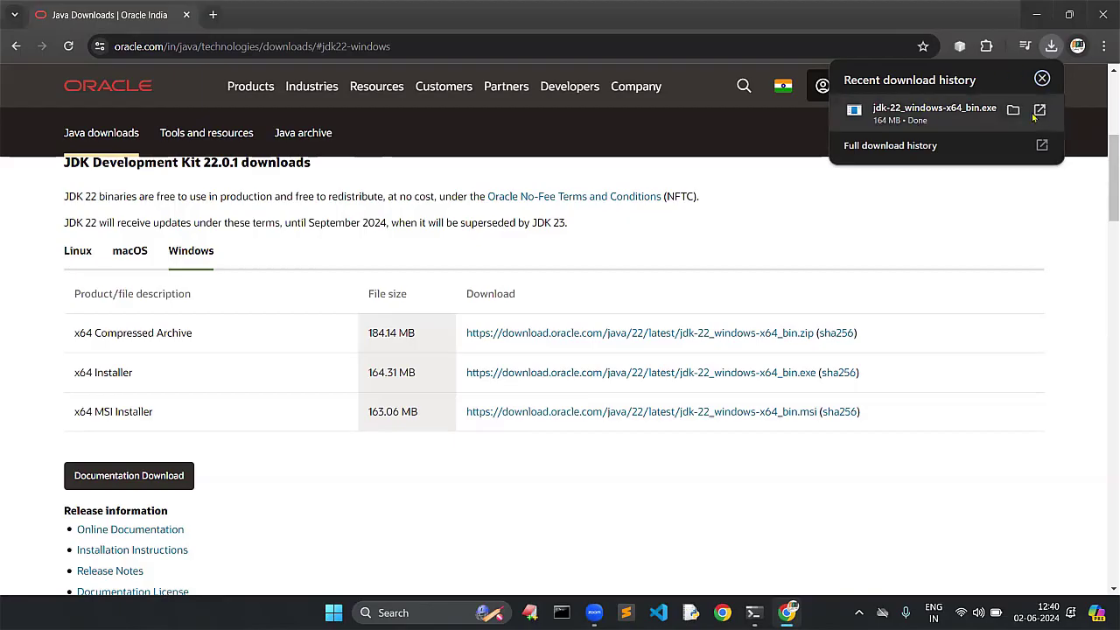
click(1013, 111)
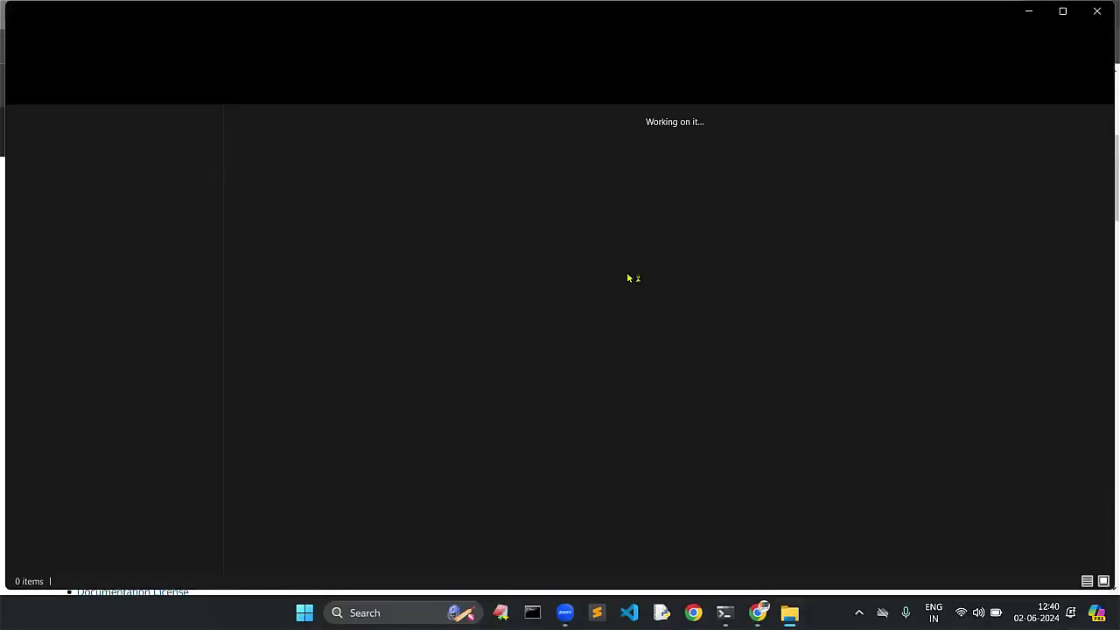
click(341, 169)
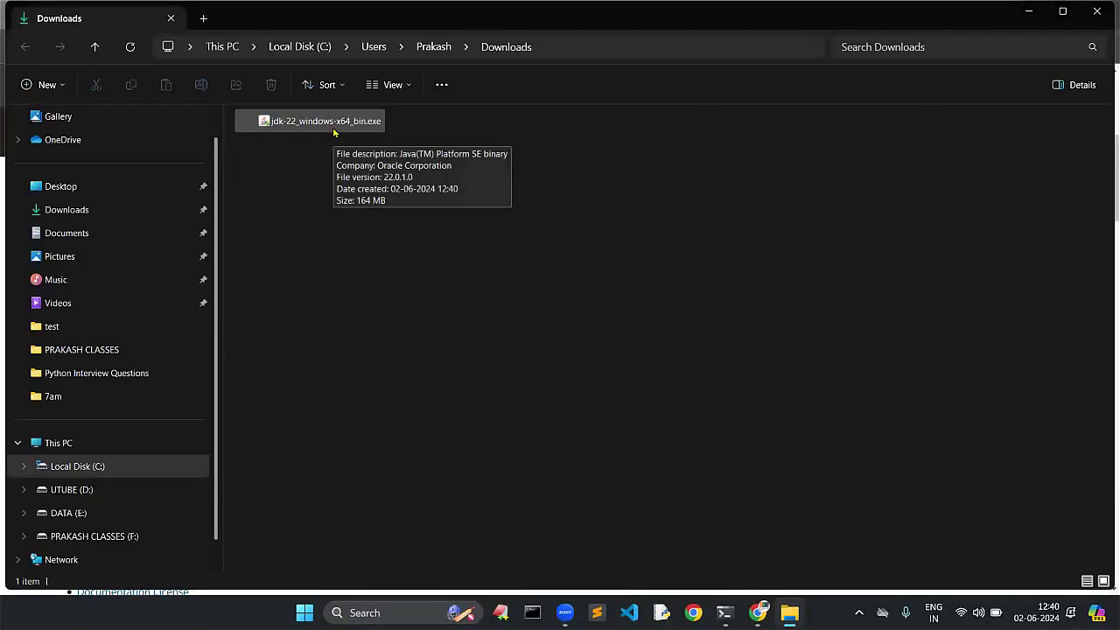
double_click(333, 132)
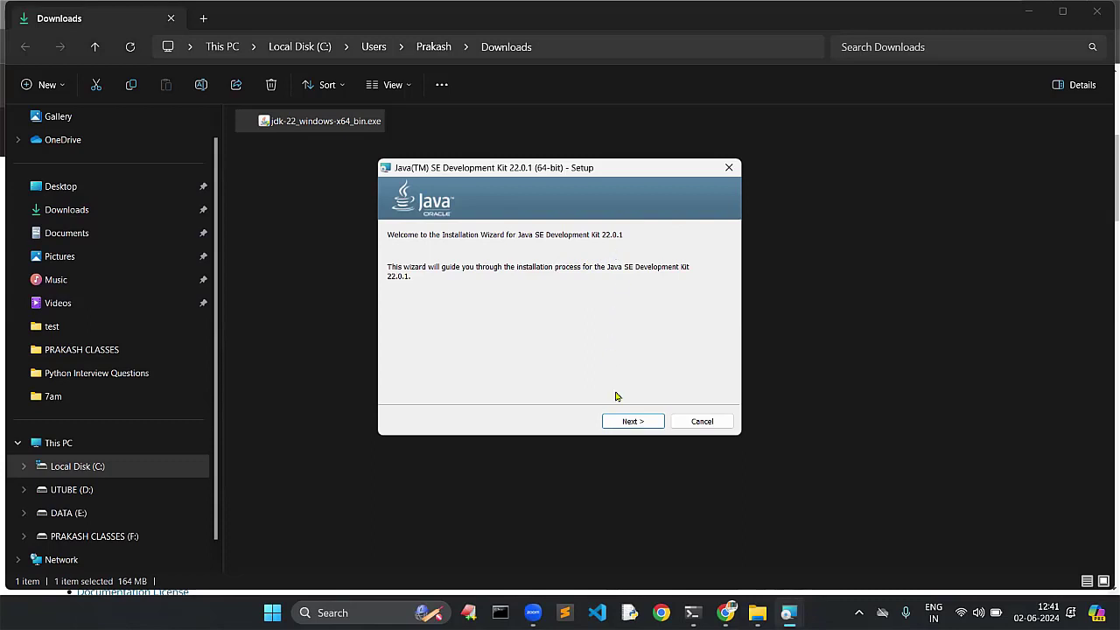
Install the Java SE Development Kit into the default folder C:\Program Files\Java\jdk-22\ and close the wizard.
click(632, 423)
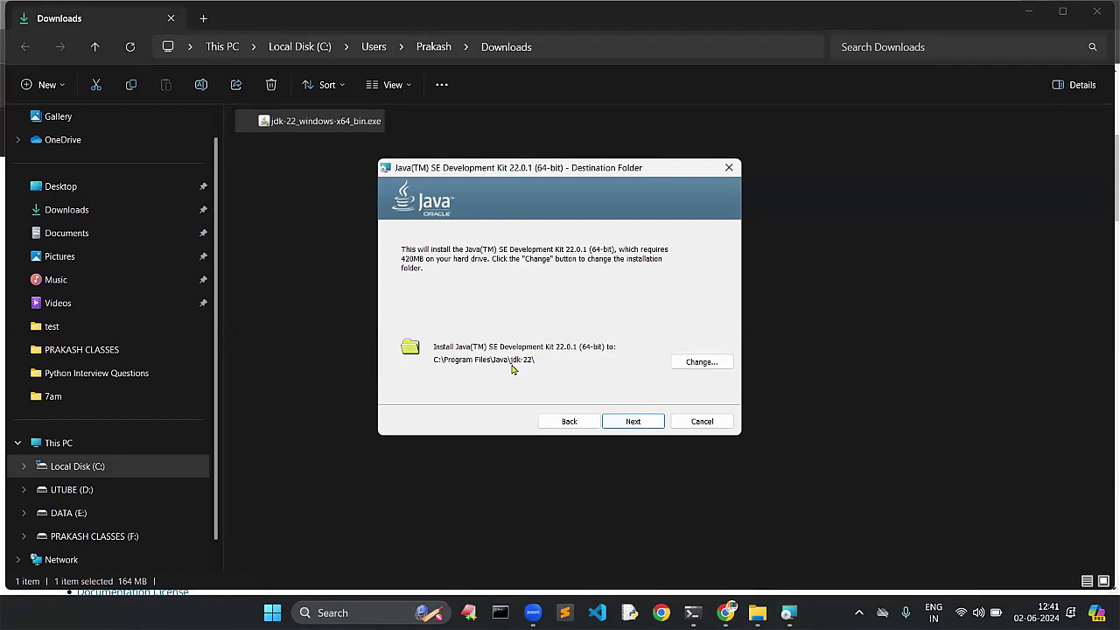
click(624, 422)
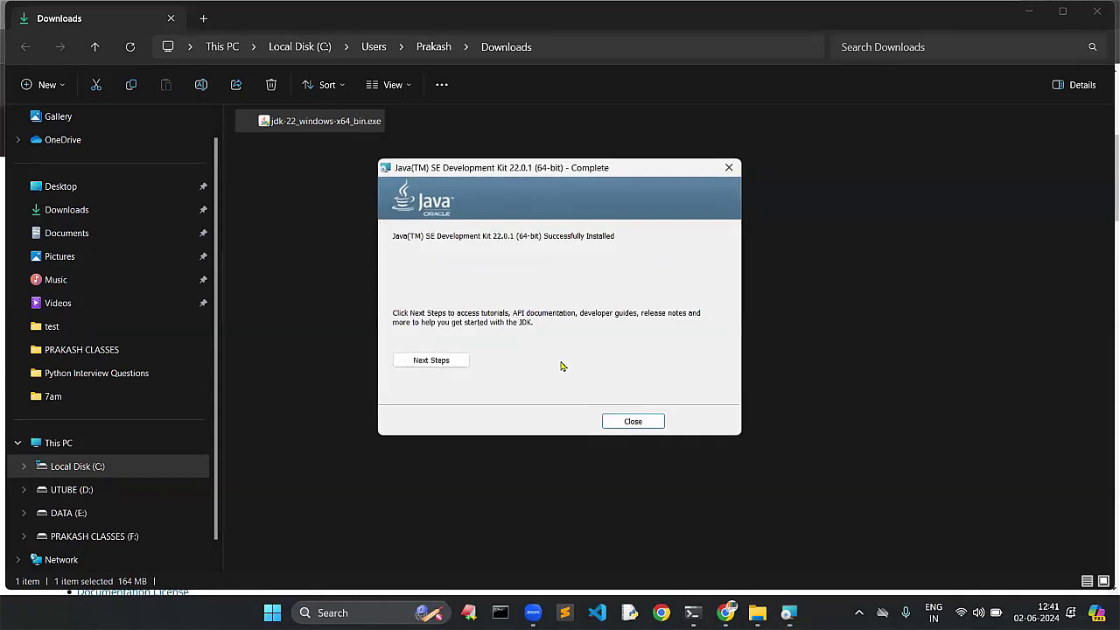
click(631, 421)
click(526, 344)
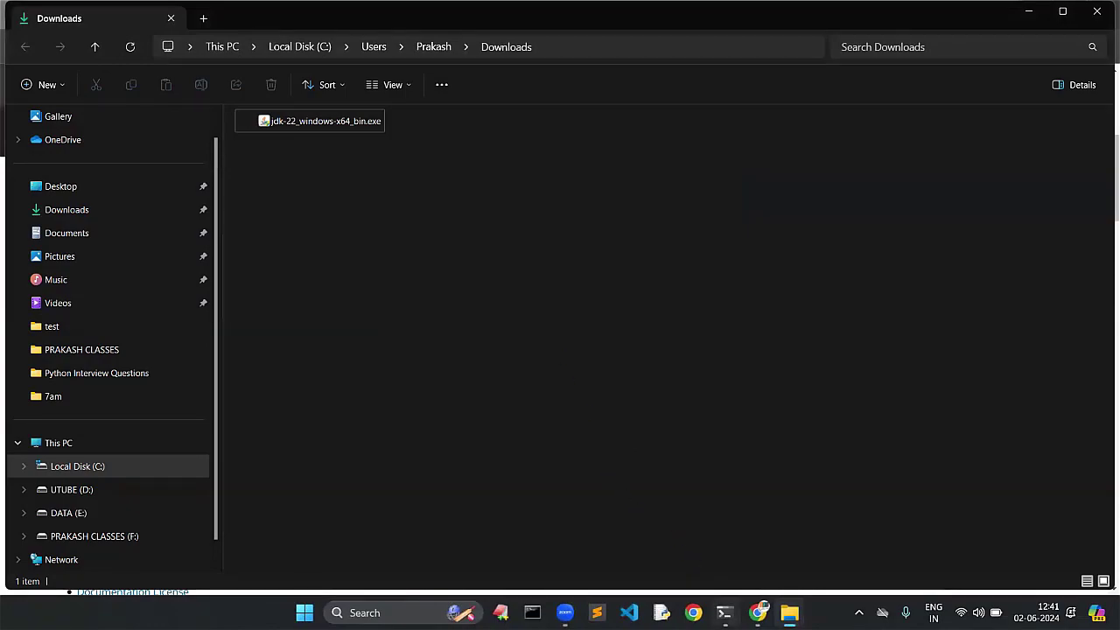
Return to Command Prompt and run javac -version again to verify the new JDK installation.
click(725, 613)
text(ja)
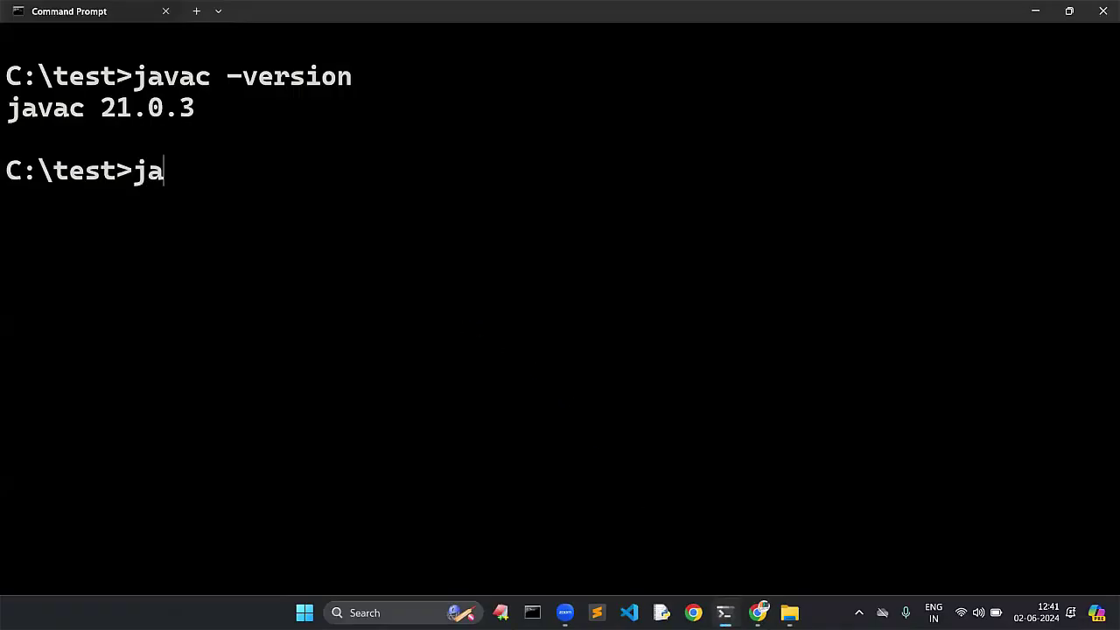
text(vac -version)
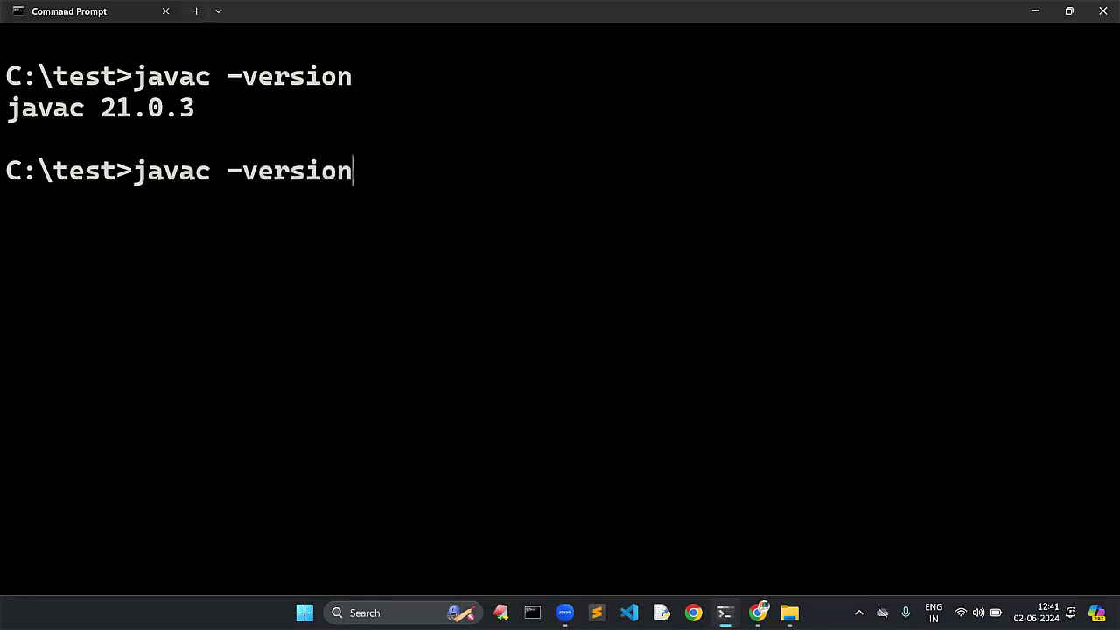
key(Return)
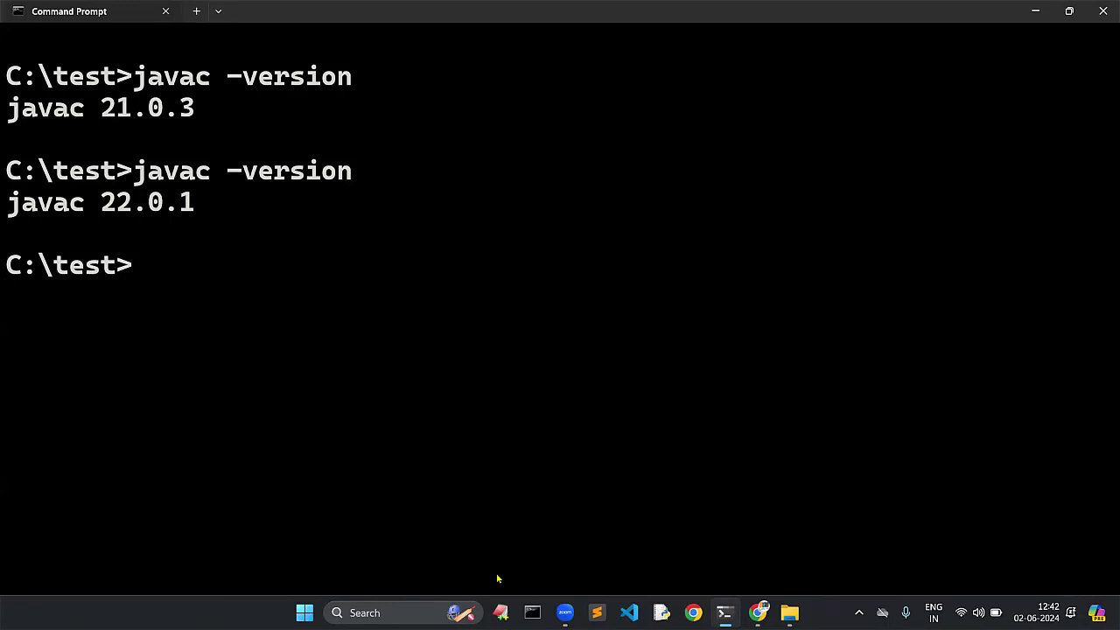
In Sublime Text, replace the selected statements in Test.java's main method with System.out.println("Welcome to Java"); and save the file.
key(alt+Tab)
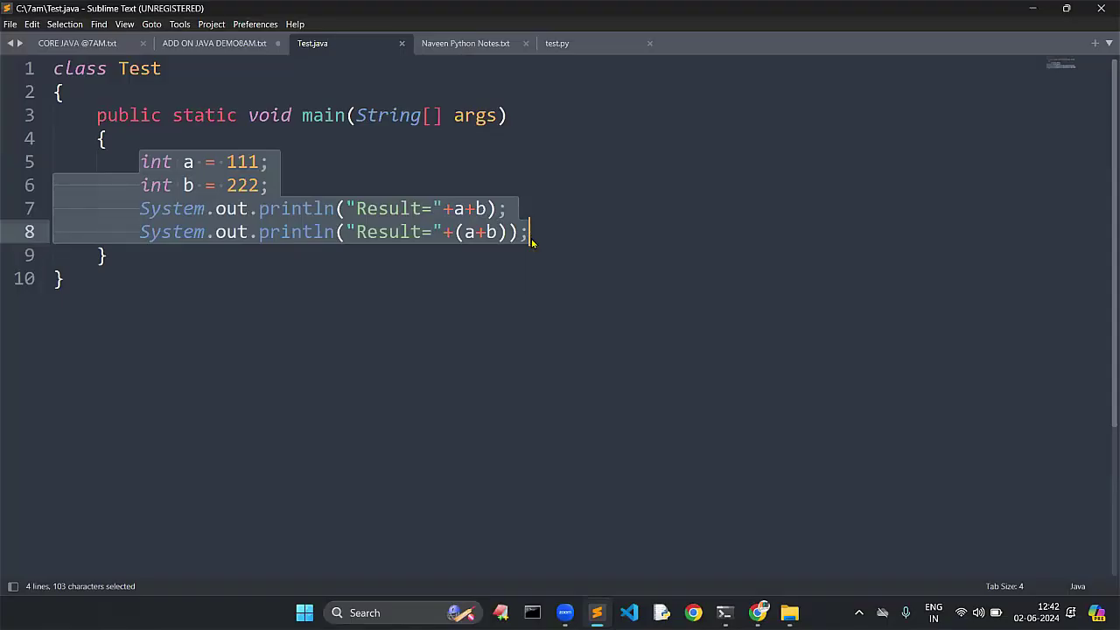
text(System.ou)
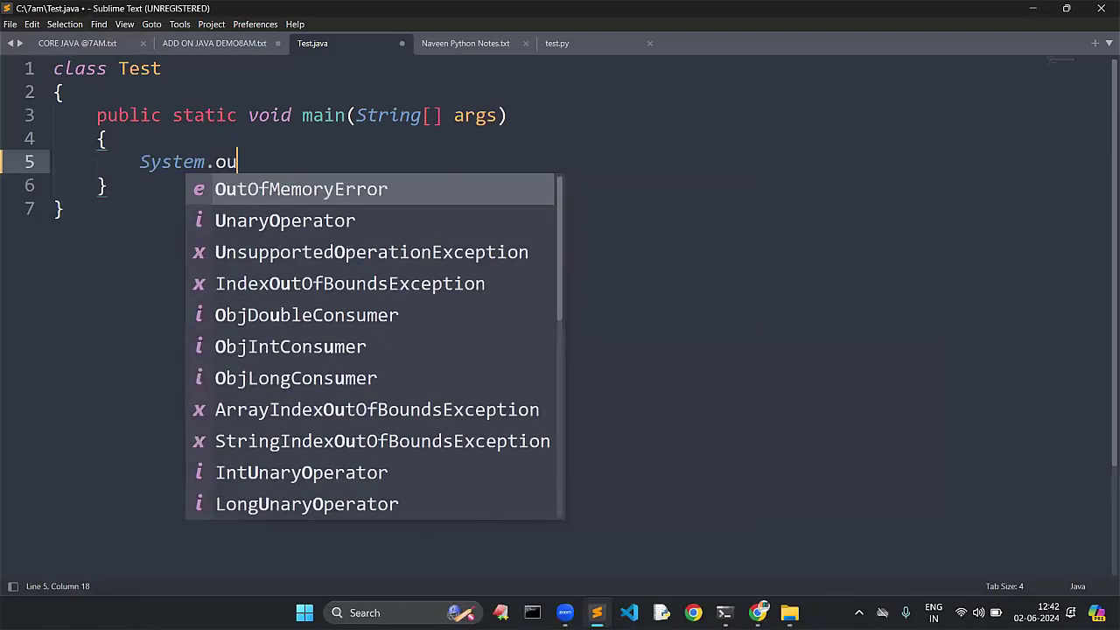
text(t.println("Ha)
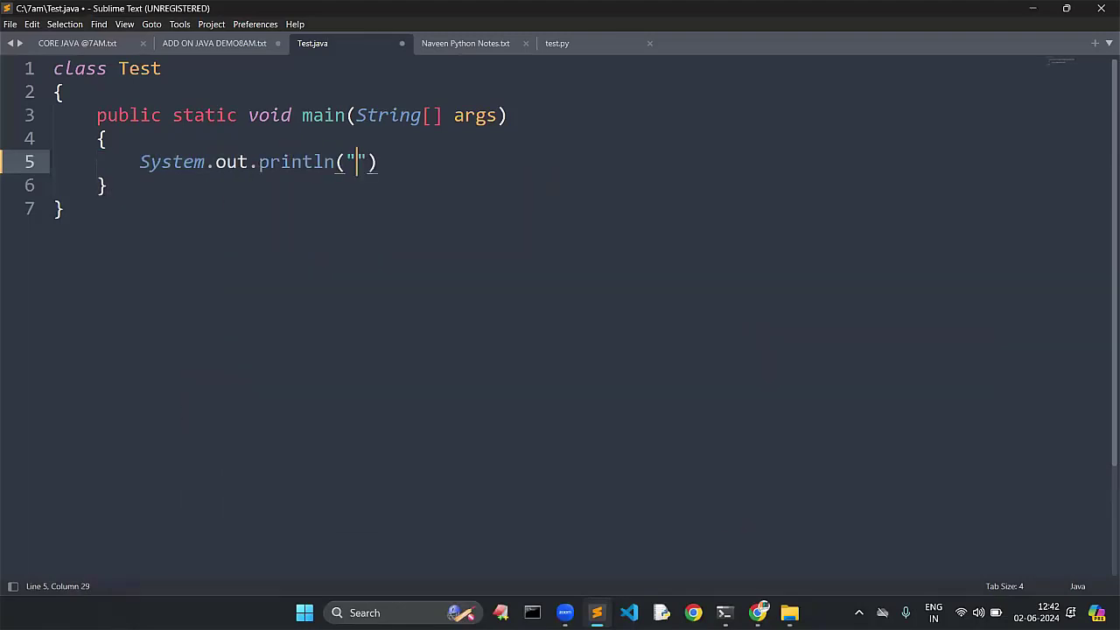
key(BackSpace)
key(BackSpace)
text(Welcome to )
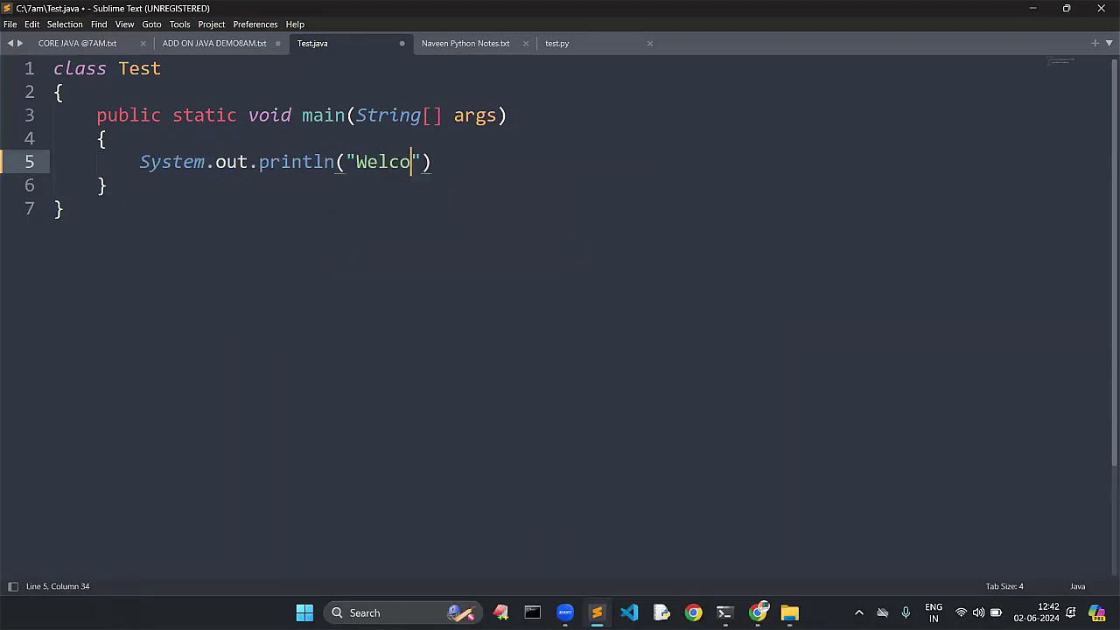
text(Java");)
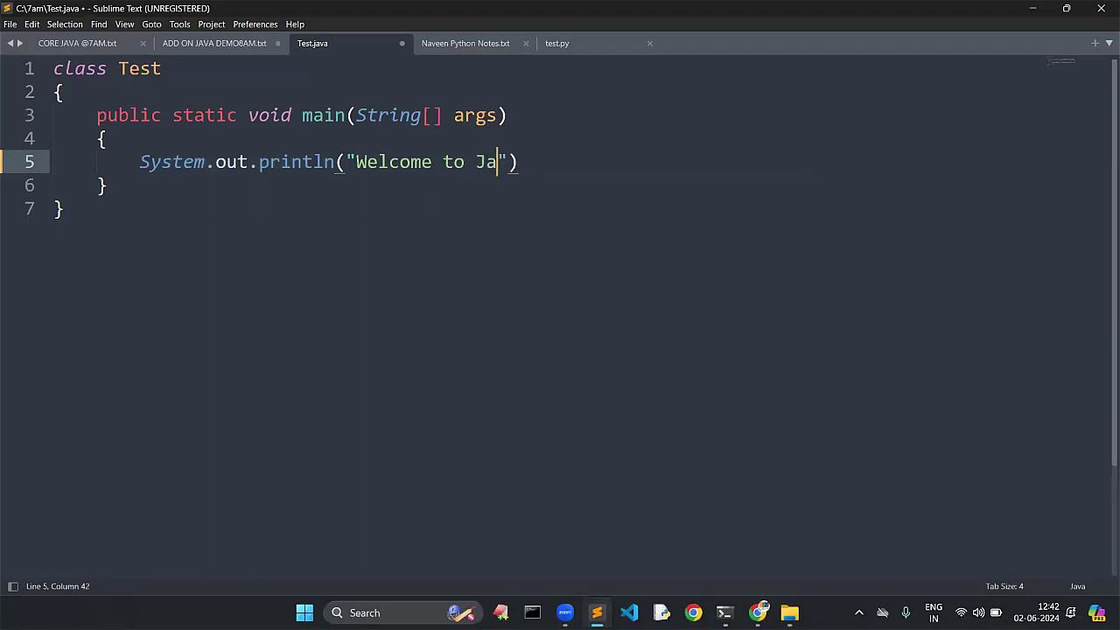
key(ctrl+s)
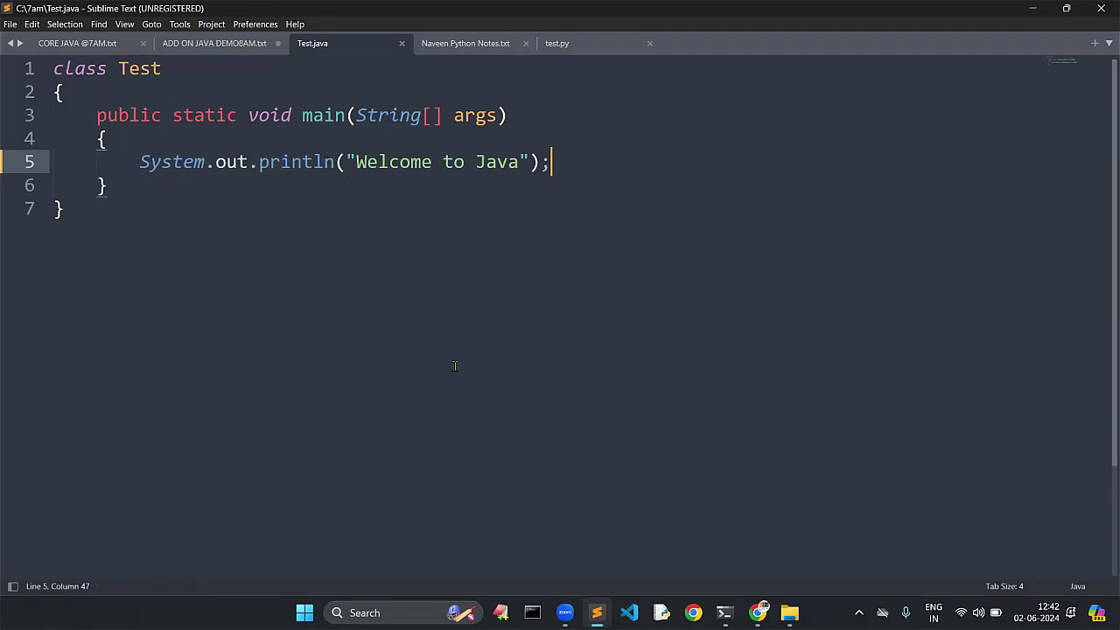
Save the Java program as Test.java in the C:\test folder, replacing the existing file.
click(10, 23)
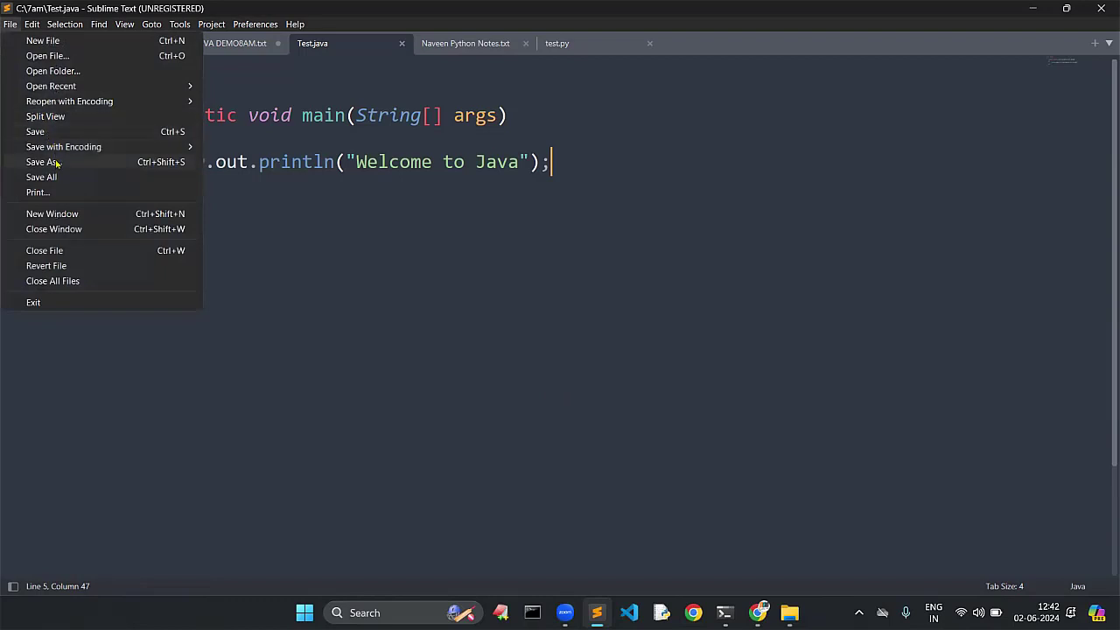
click(55, 163)
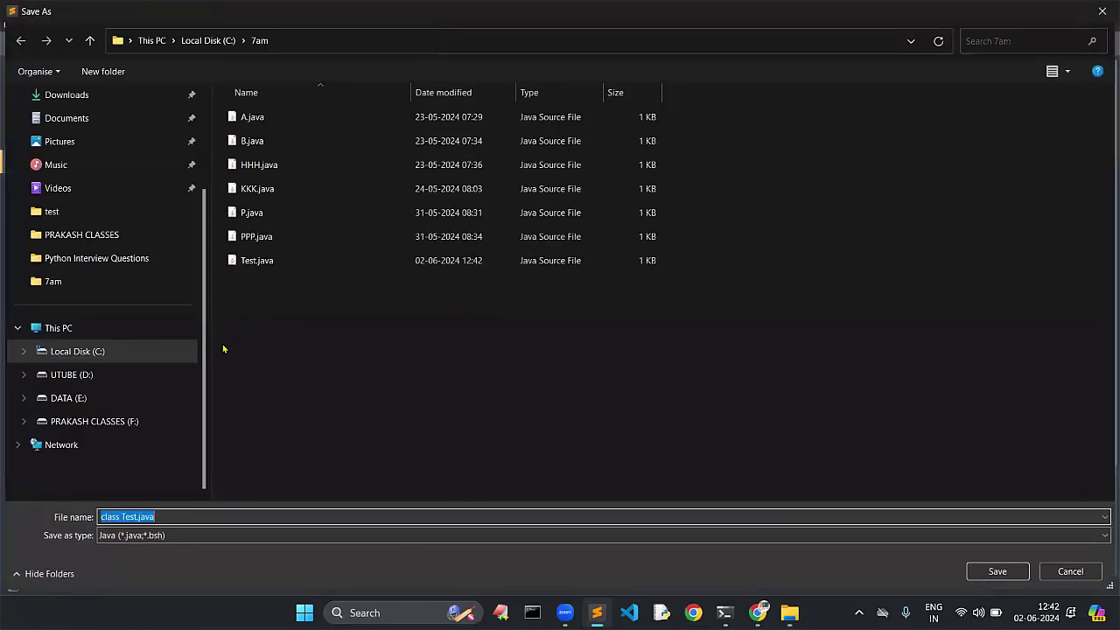
click(52, 211)
click(210, 515)
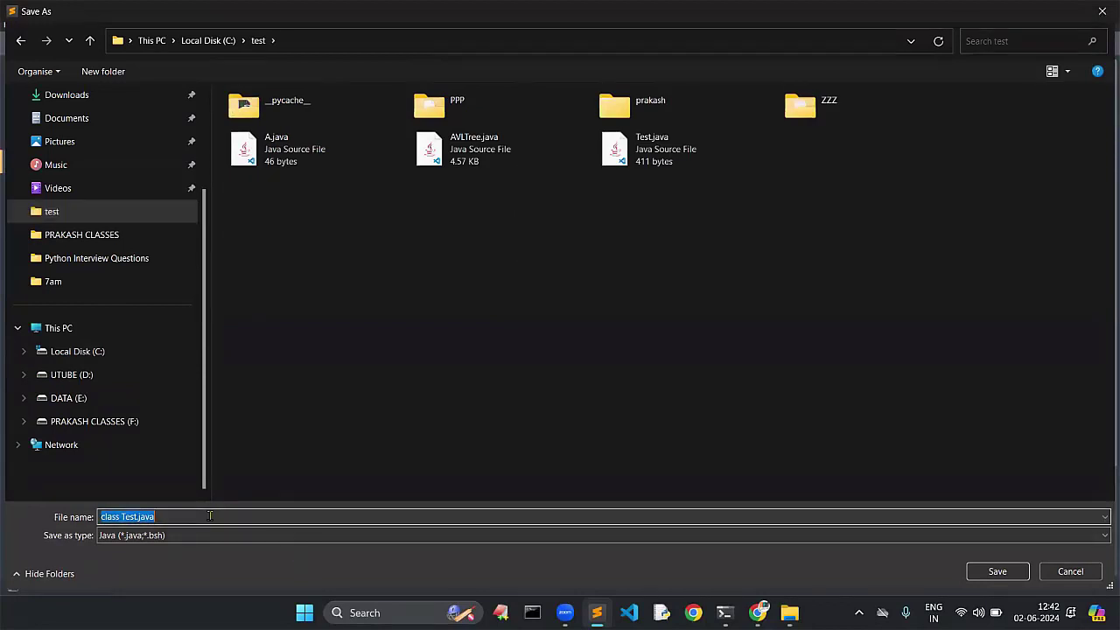
text(Test.java)
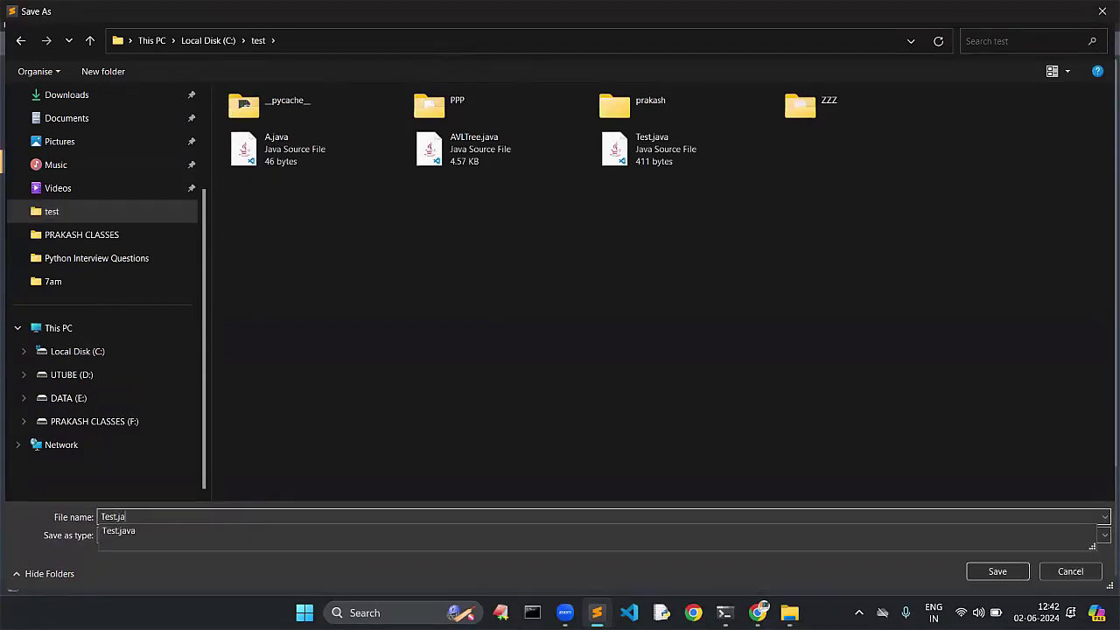
key(Tab)
click(210, 517)
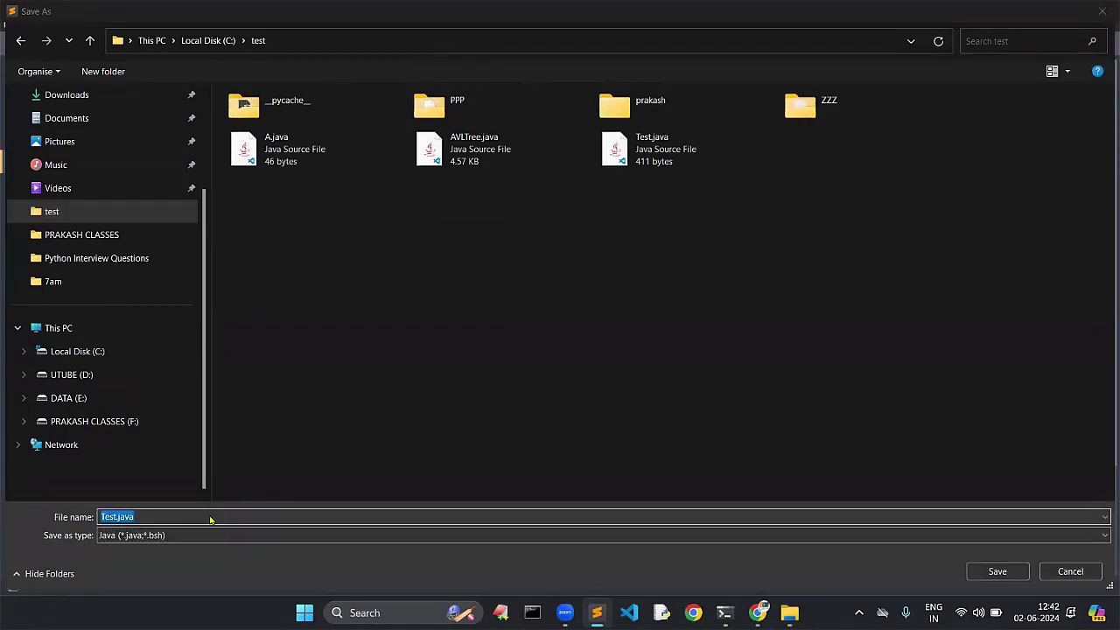
key(Return)
key(Return)
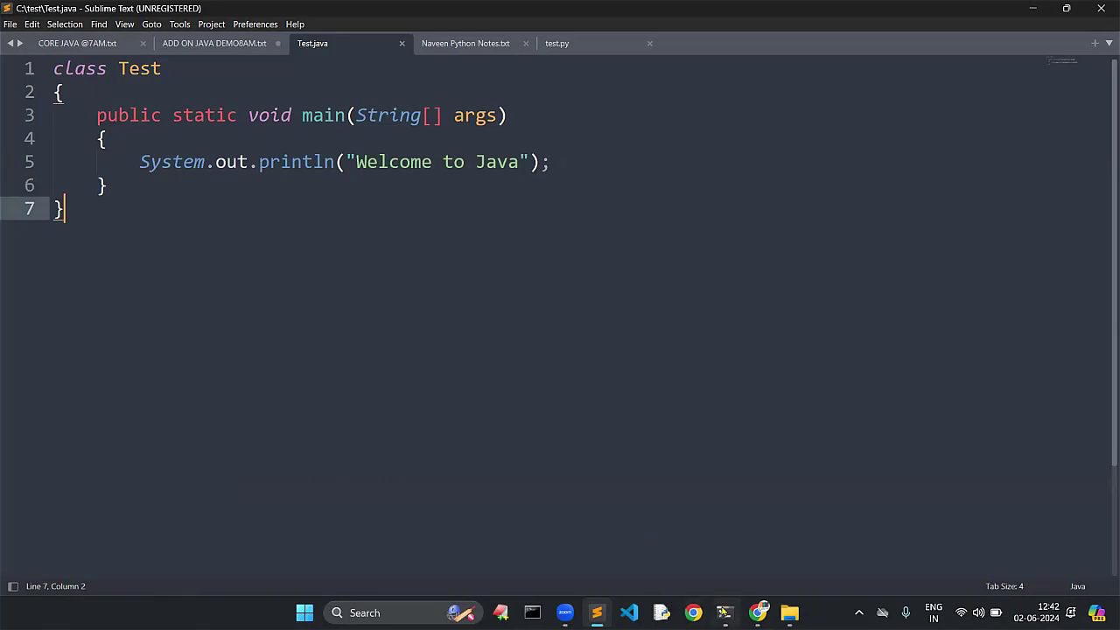
Open java21.bat from the C:\test folder in EditPlus and review its set path line.
click(790, 613)
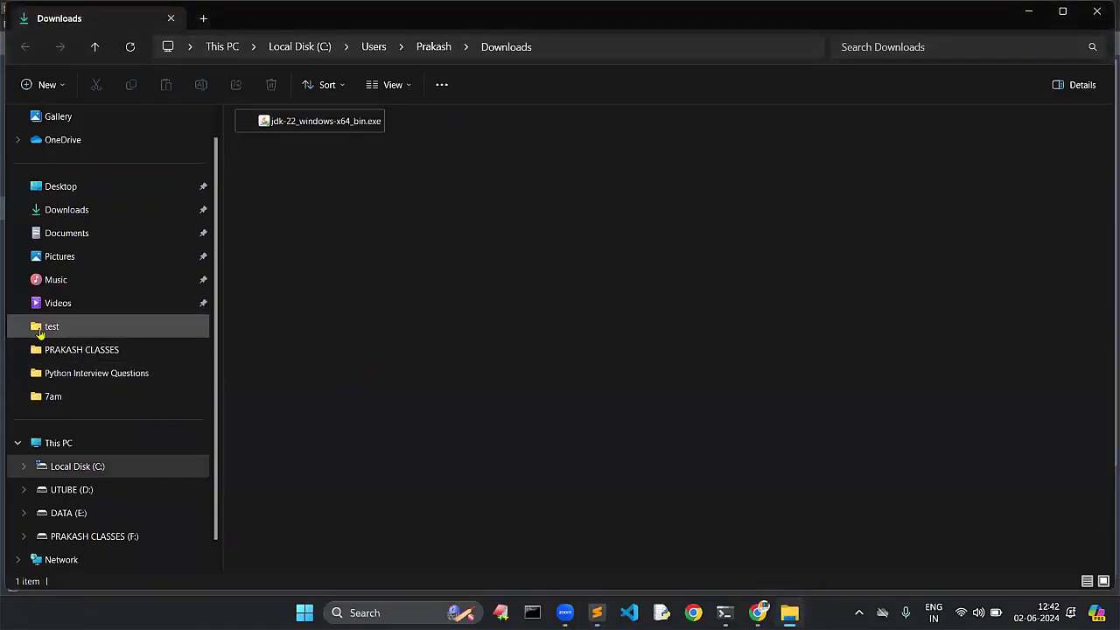
click(96, 326)
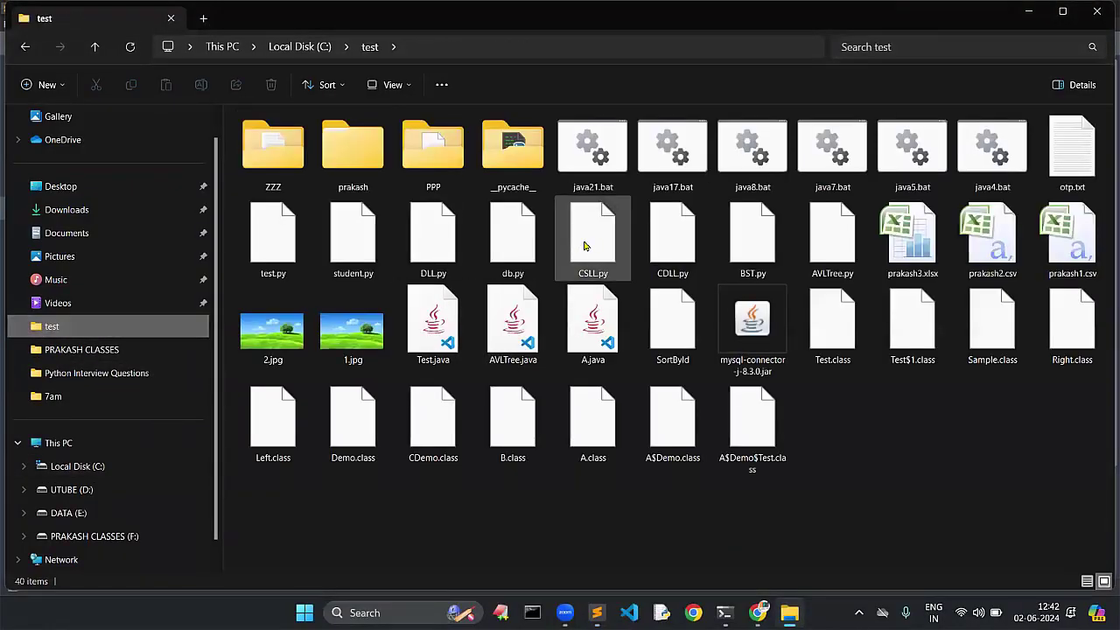
click(593, 151)
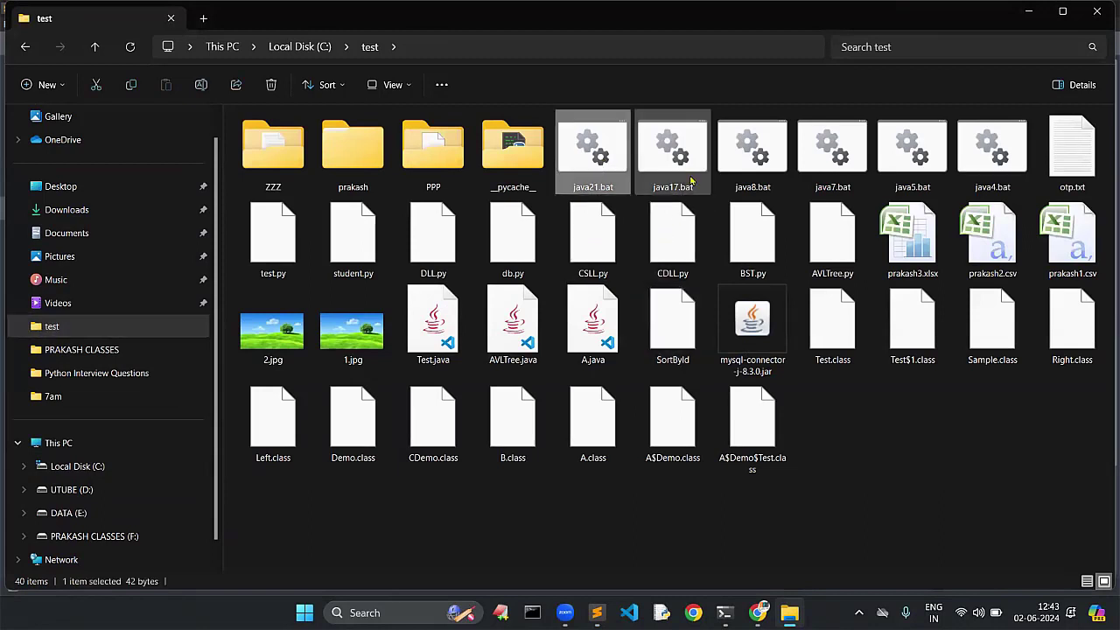
click(758, 159)
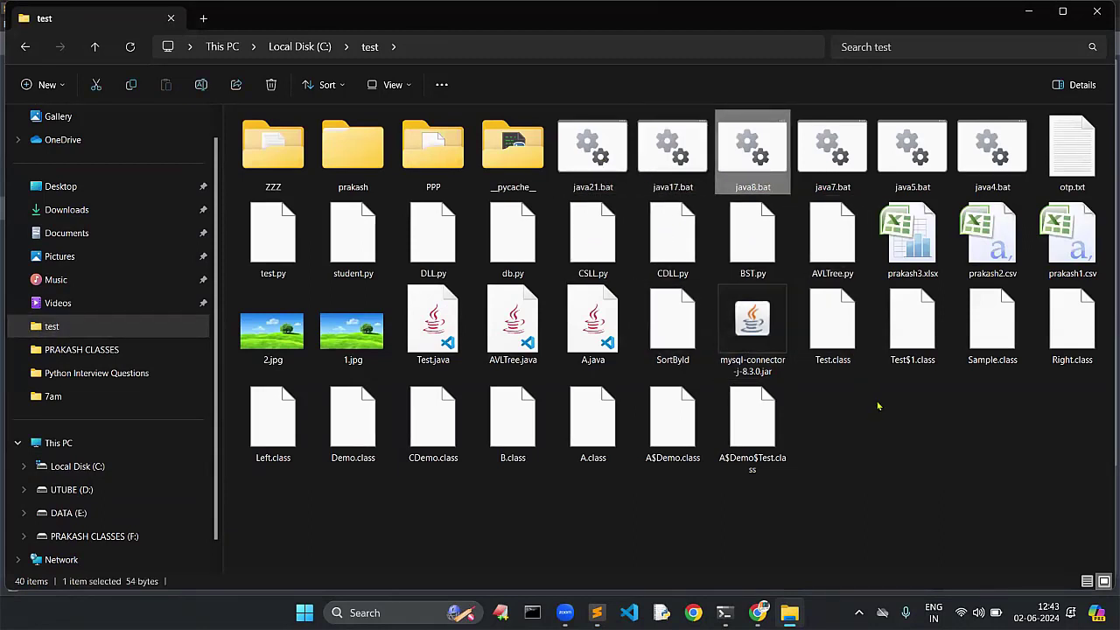
click(601, 164)
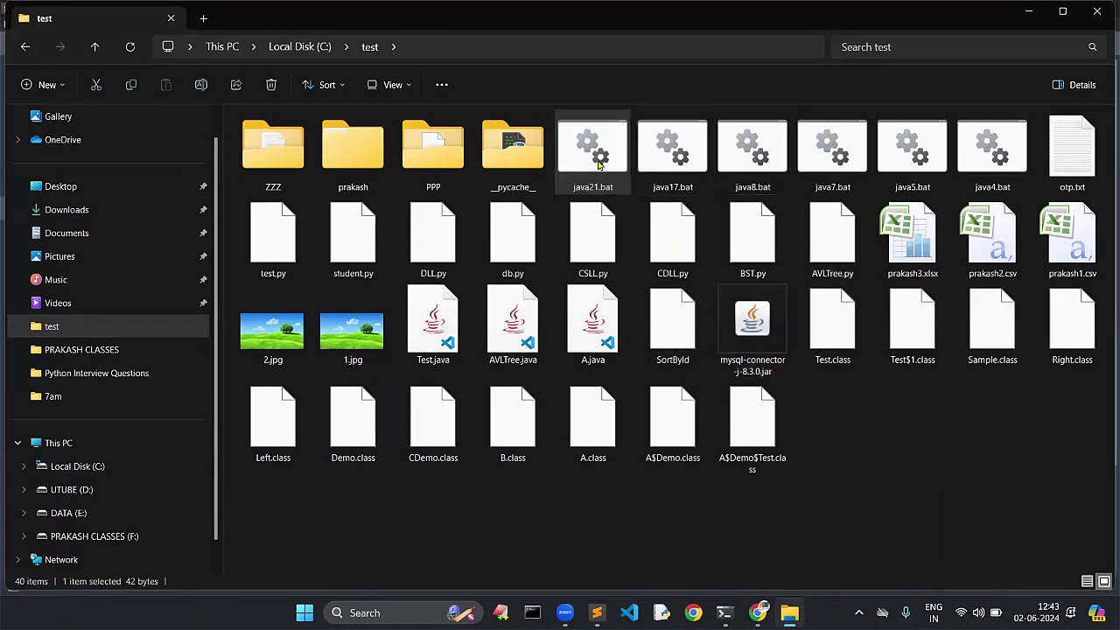
right_click(600, 165)
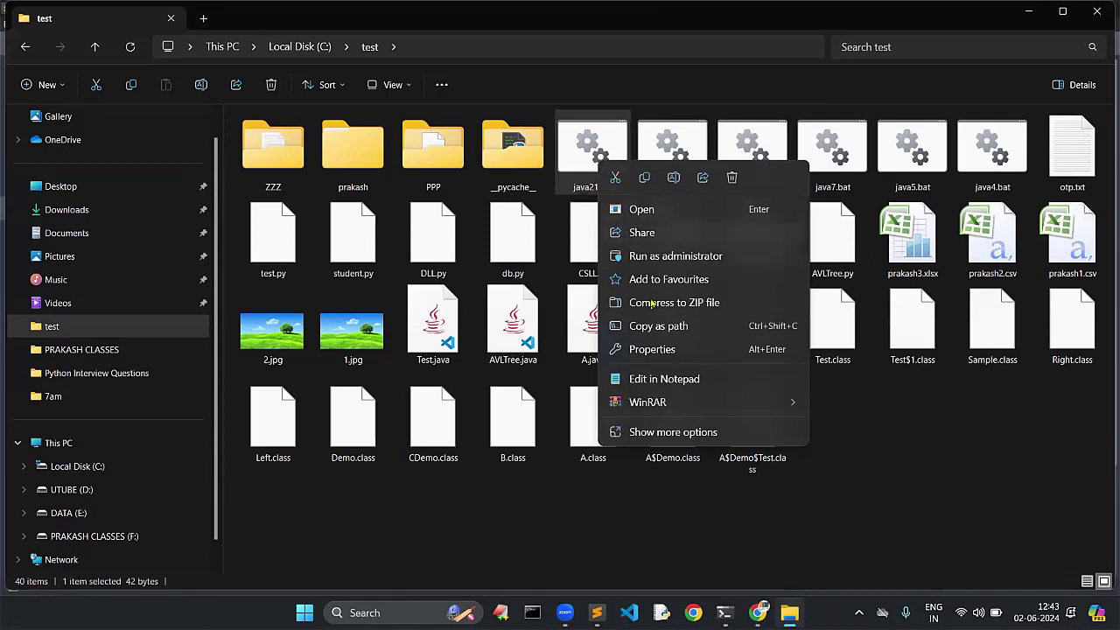
click(663, 435)
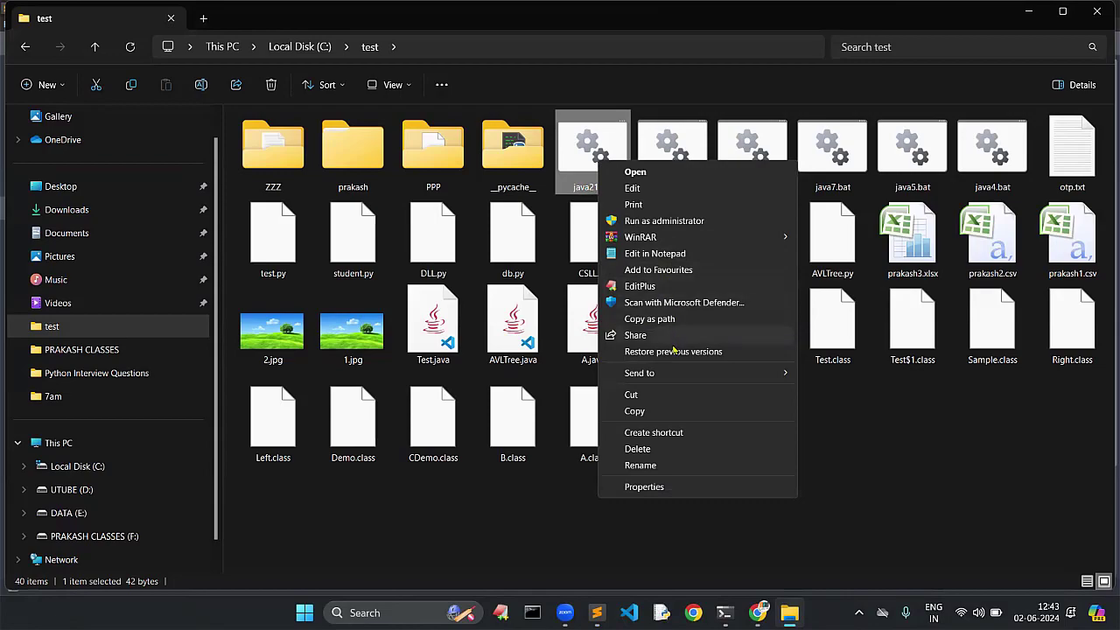
click(657, 289)
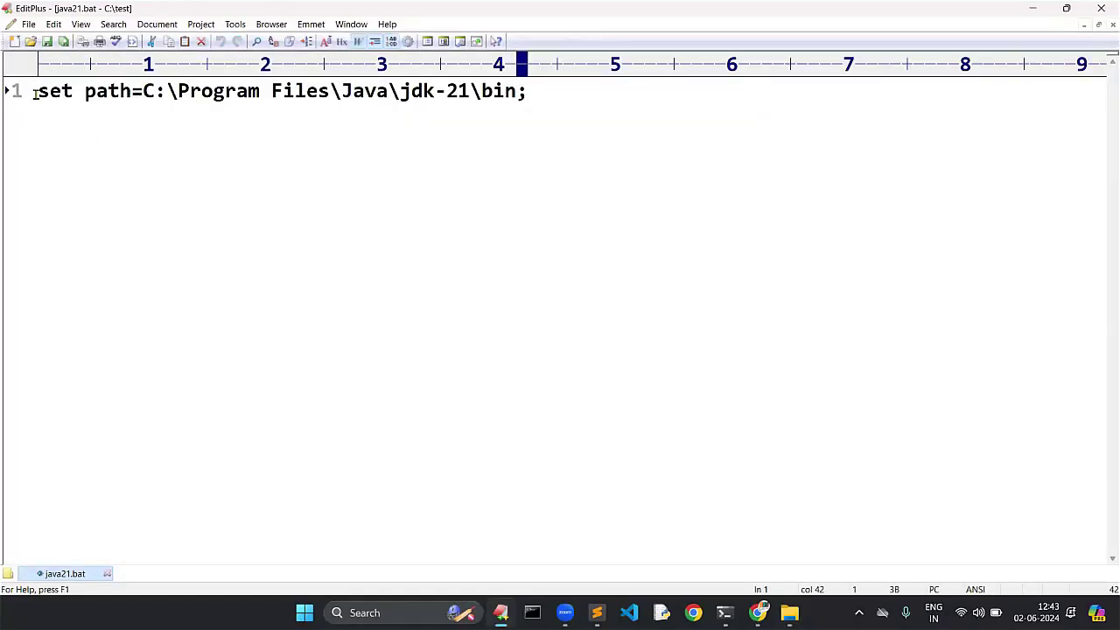
drag(38, 90, 518, 90)
click(541, 94)
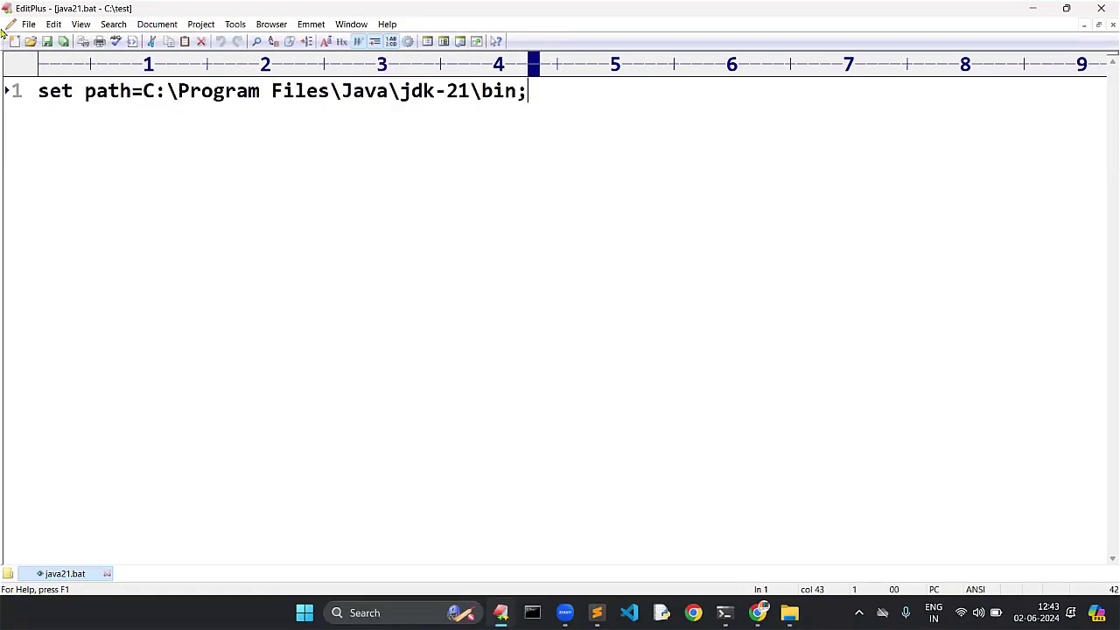
Save a copy of the batch file as java22.bat in the C:\test folder.
click(28, 25)
click(55, 147)
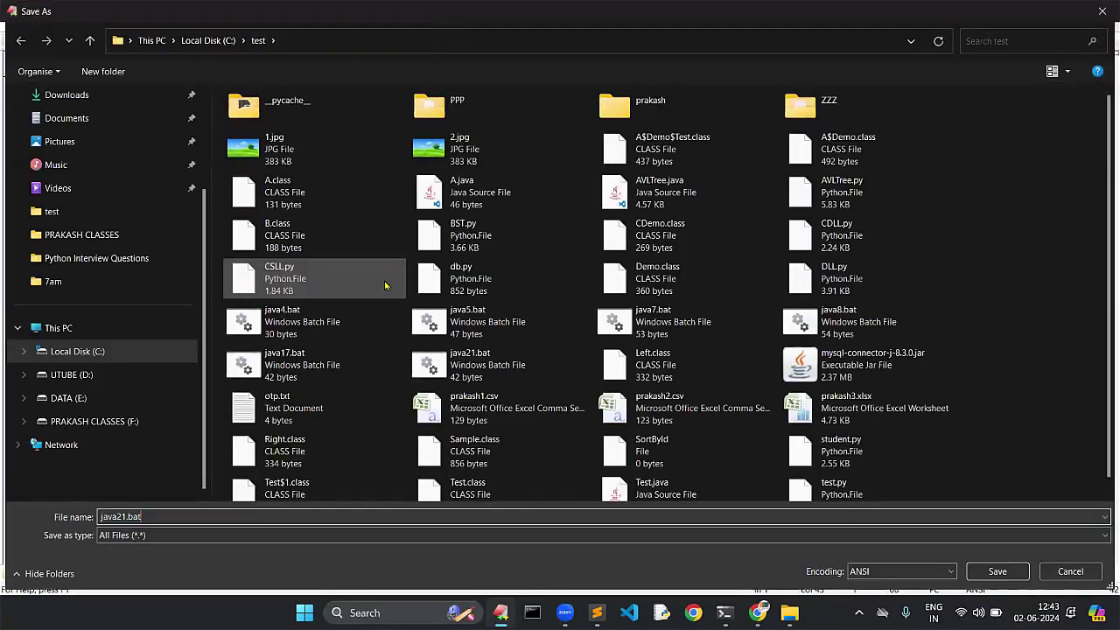
key(BackSpace)
text(2)
key(Return)
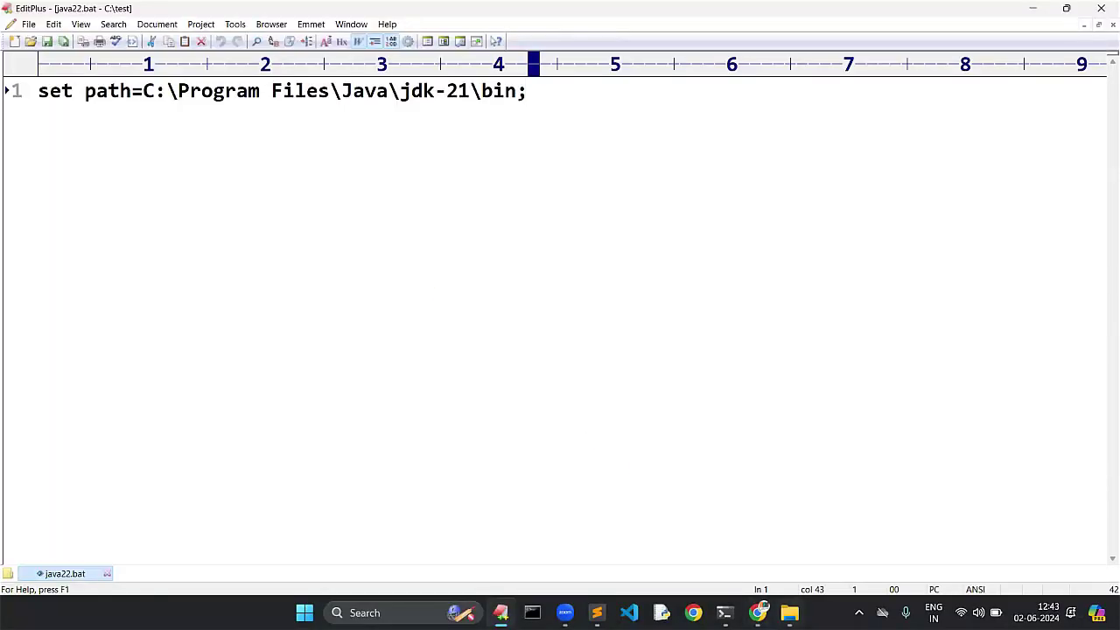
In File Explorer, browse to C:\Program Files\Java\jdk-22\bin and copy the folder's full path.
click(790, 612)
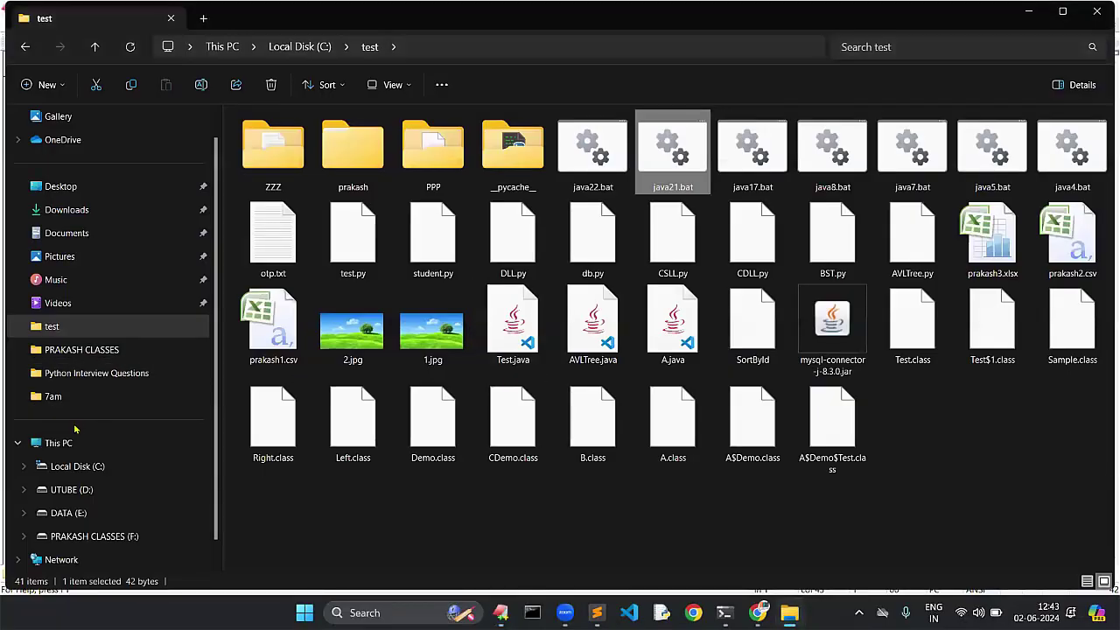
click(77, 470)
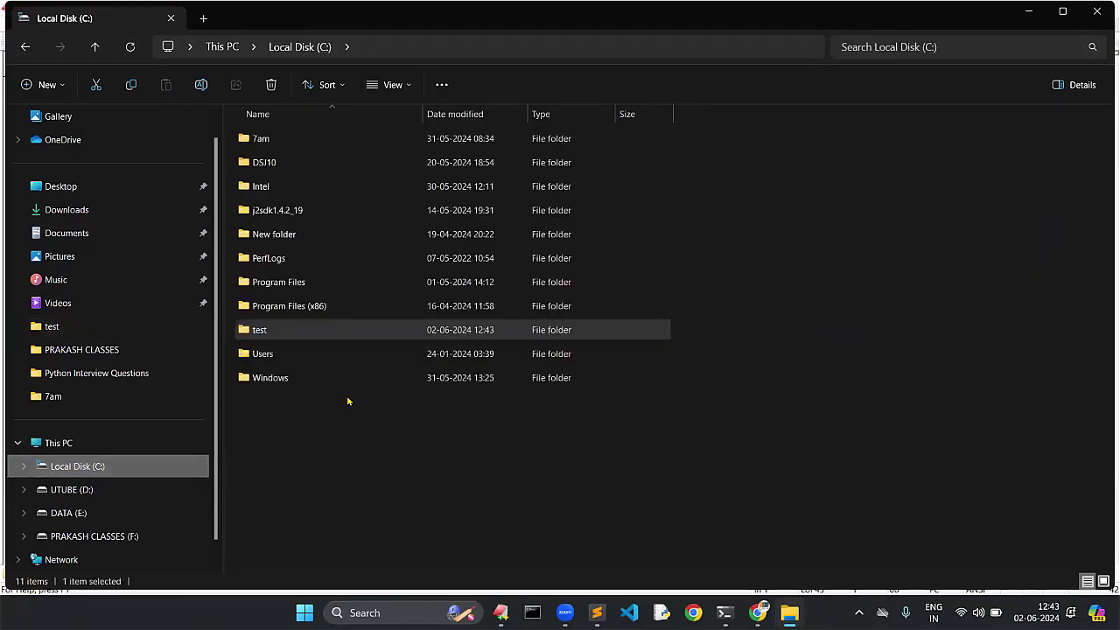
click(307, 282)
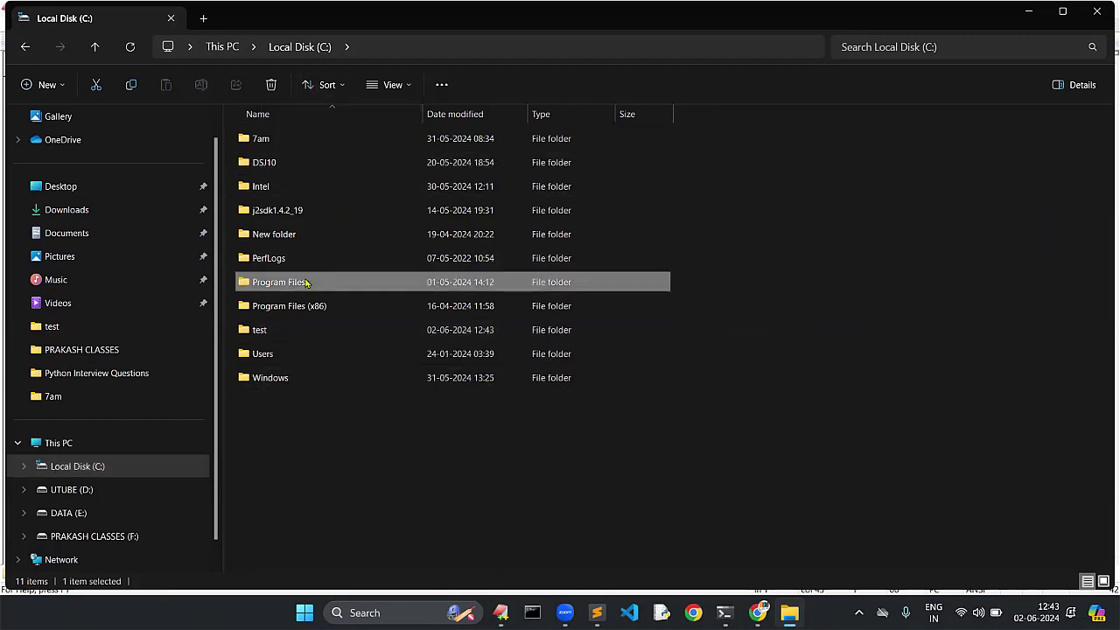
double_click(306, 282)
double_click(293, 255)
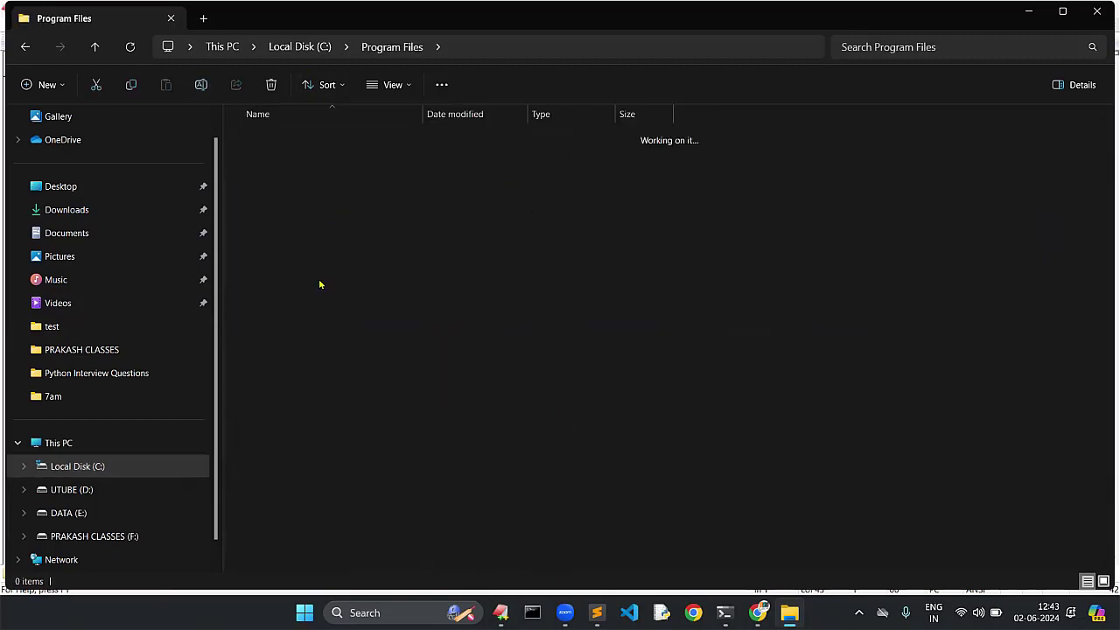
double_click(287, 212)
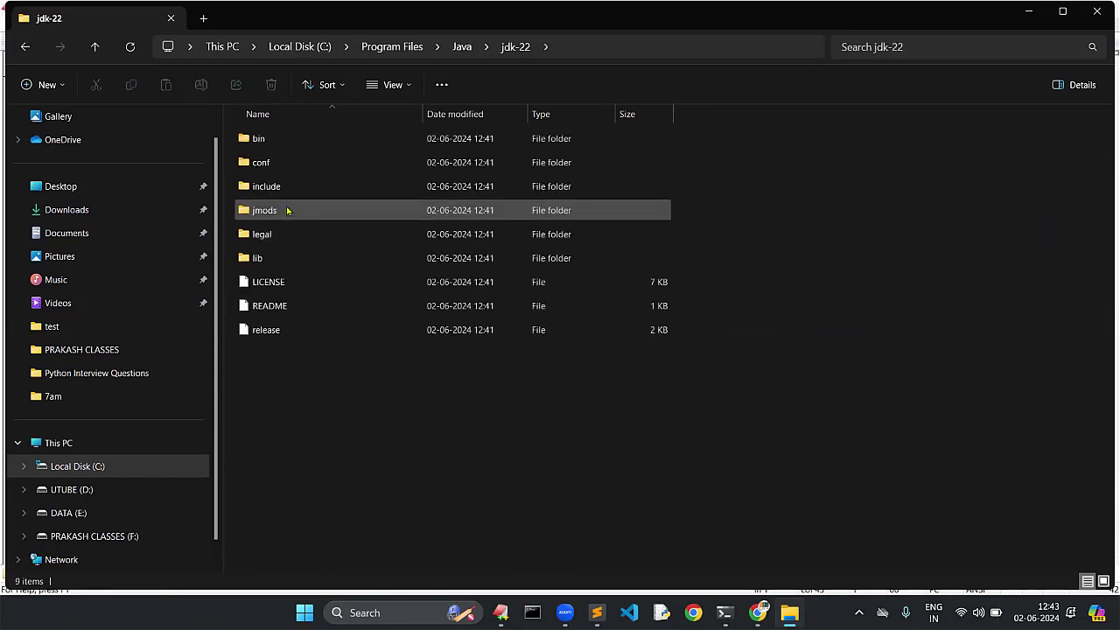
double_click(279, 140)
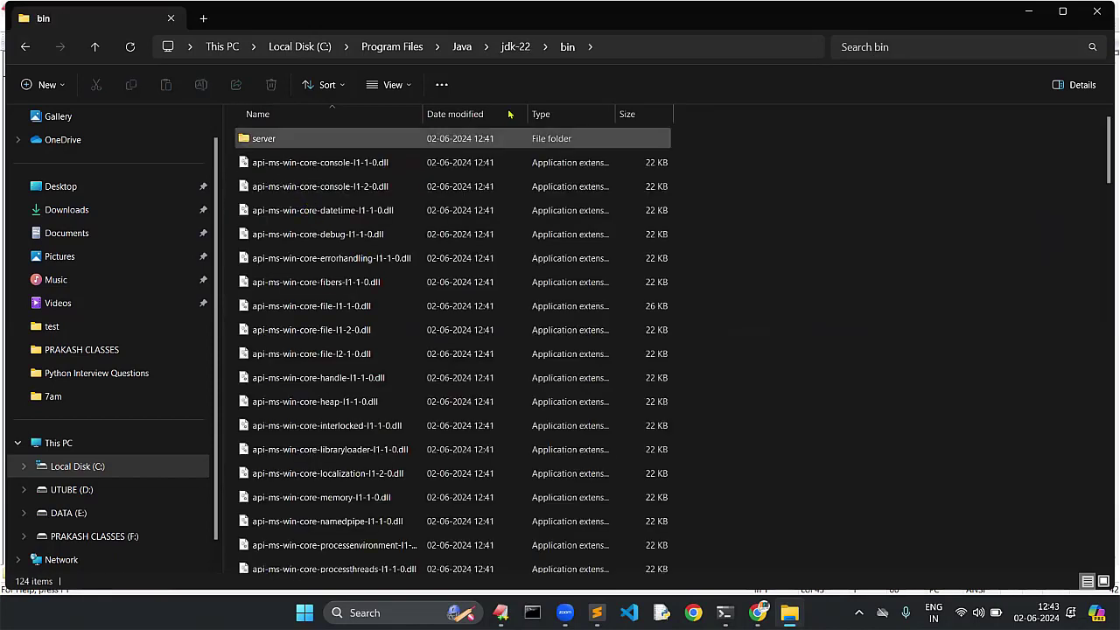
click(624, 44)
key(ctrl+c)
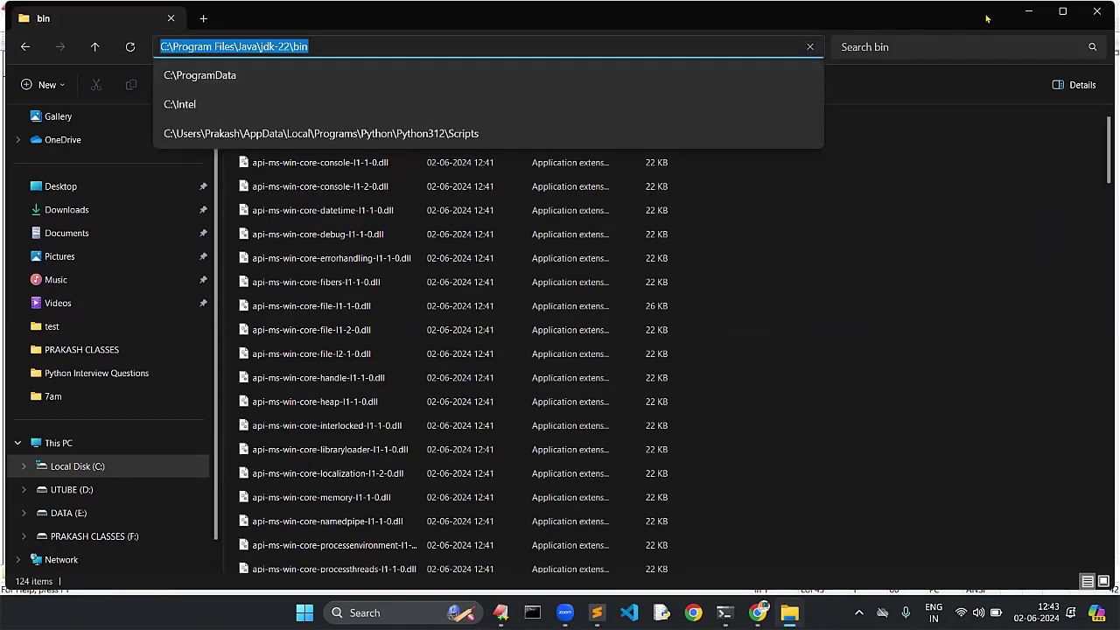
Back in EditPlus, replace the JDK path in java22.bat with C:\Program Files\Java\jdk-22\bin, save the file and close the editor.
click(1063, 12)
key(alt+Tab)
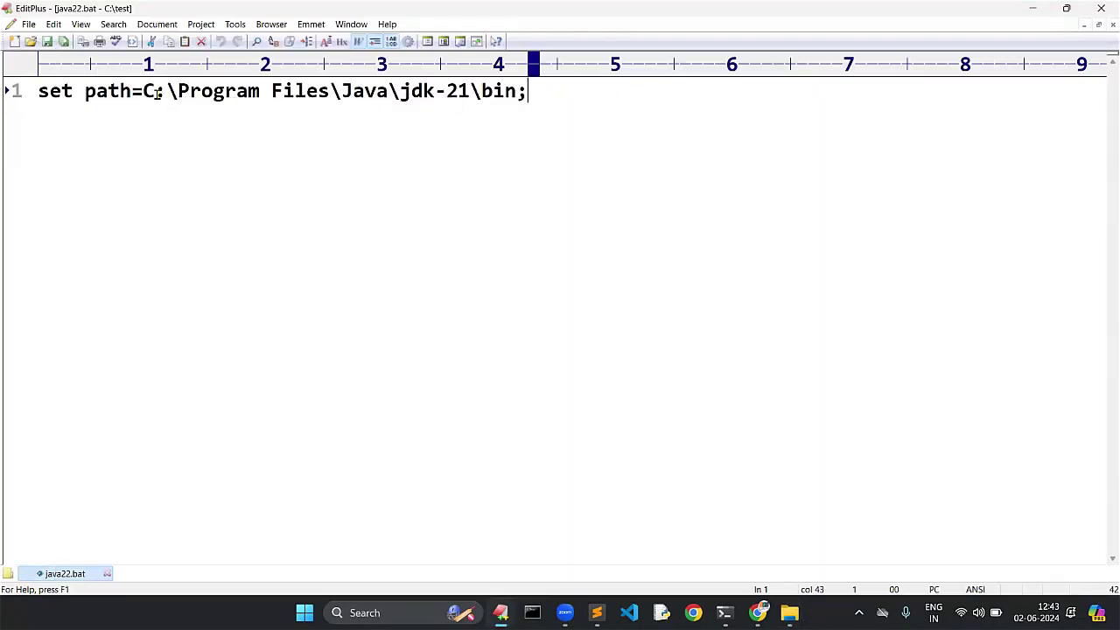
drag(143, 91, 525, 92)
key(ctrl+v)
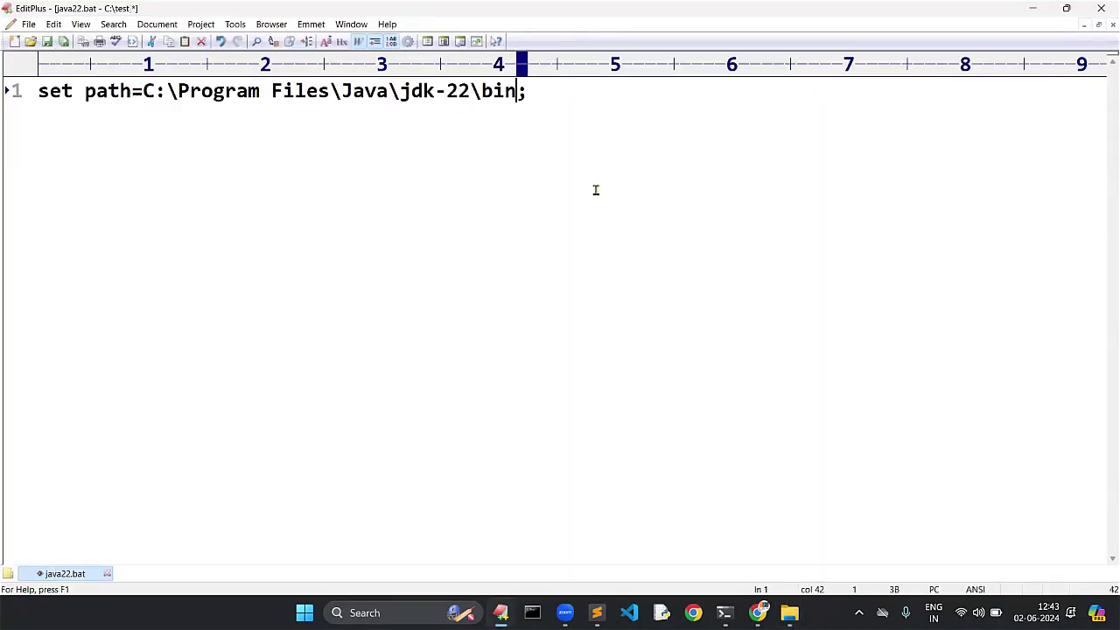
click(1101, 8)
Save Test.java in Sublime Text and highlight the class name Test.
key(ctrl+s)
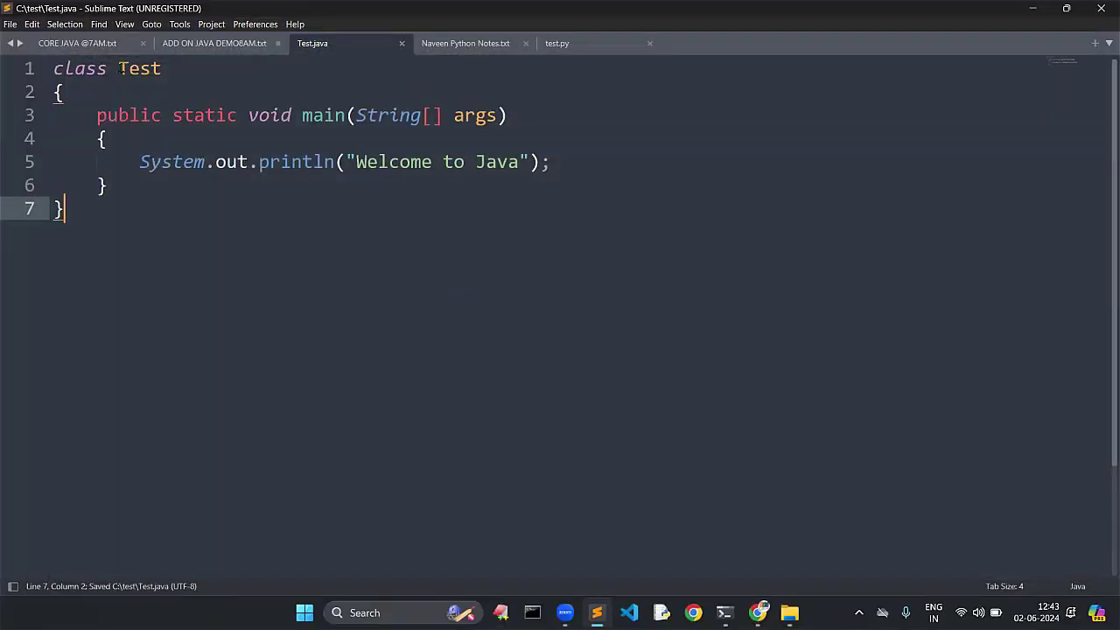
drag(120, 68, 162, 69)
click(192, 138)
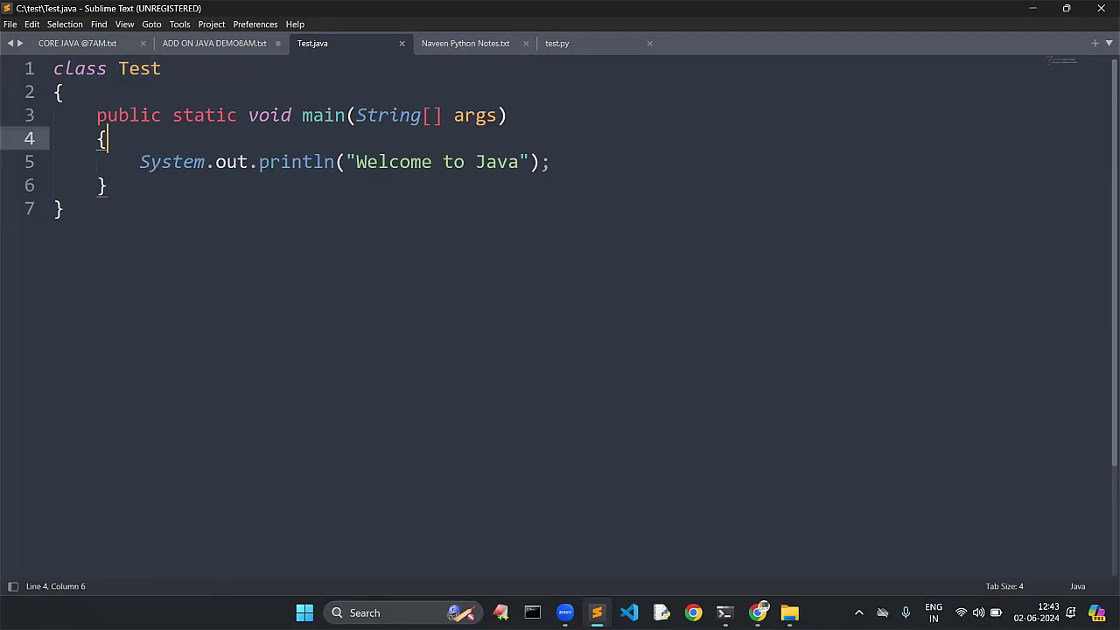
Switch to Command Prompt, clear the screen and run java22.bat to set the JDK 22 path.
click(724, 613)
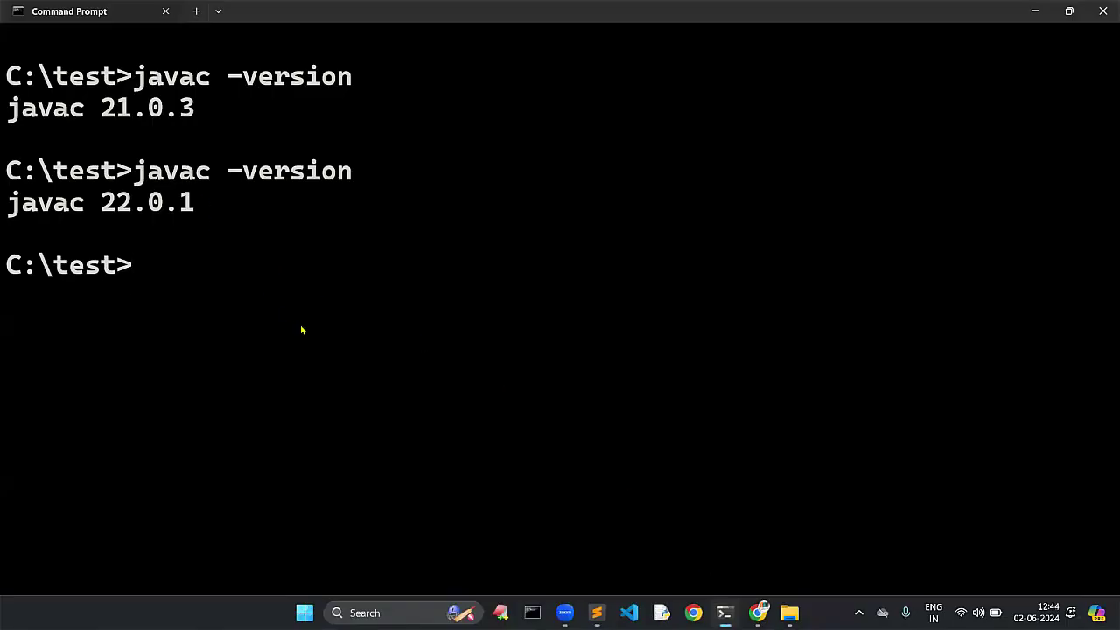
text(cls)
key(Return)
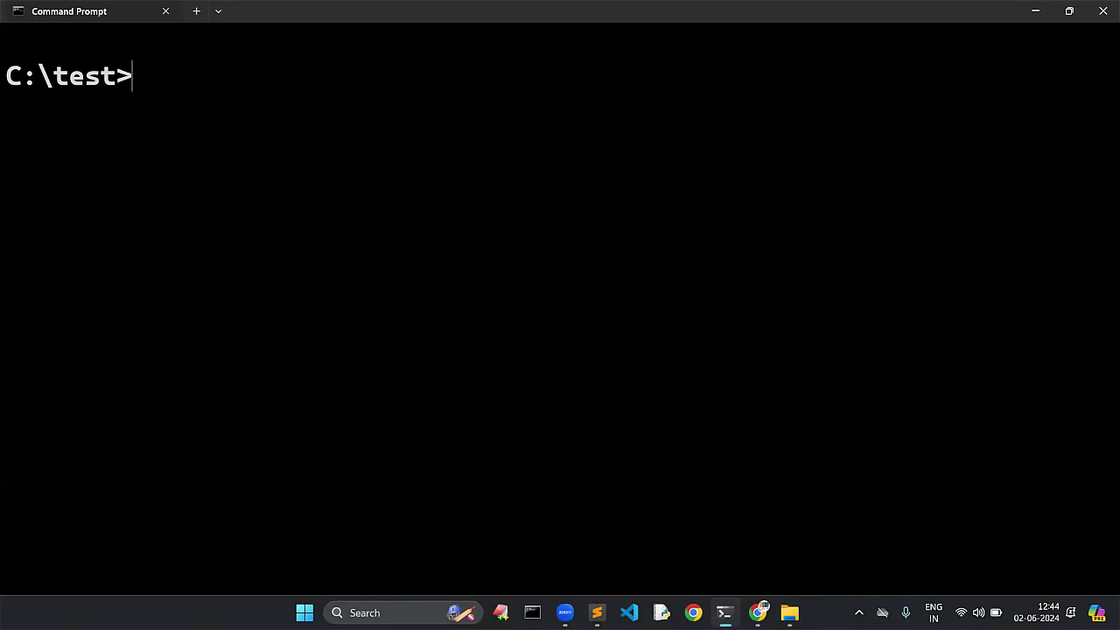
text(java)
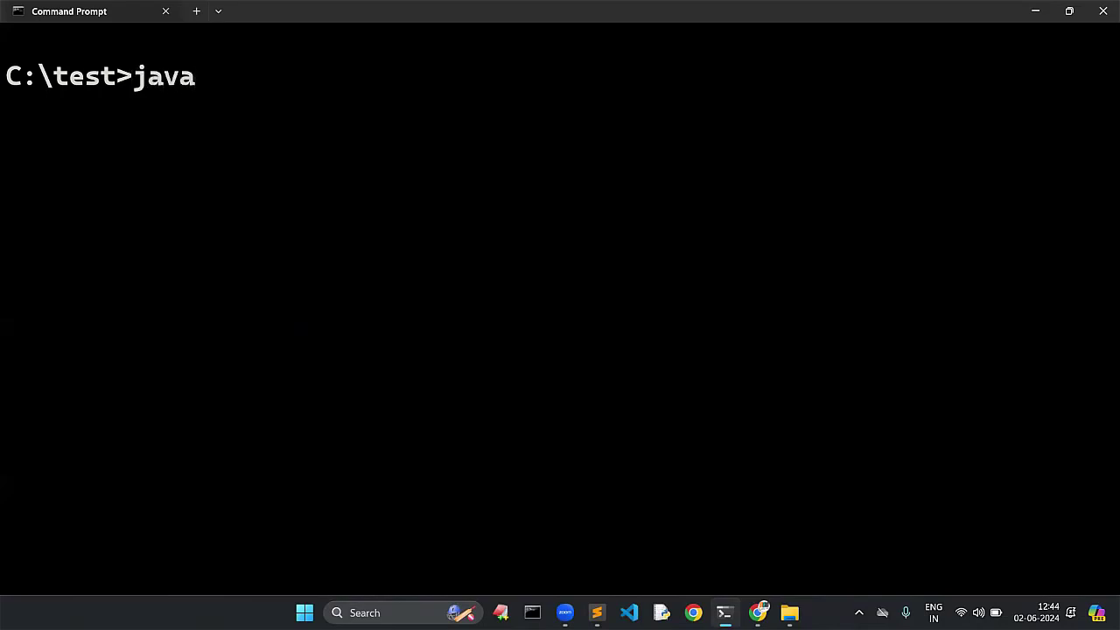
text(2)
key(Tab)
key(Tab)
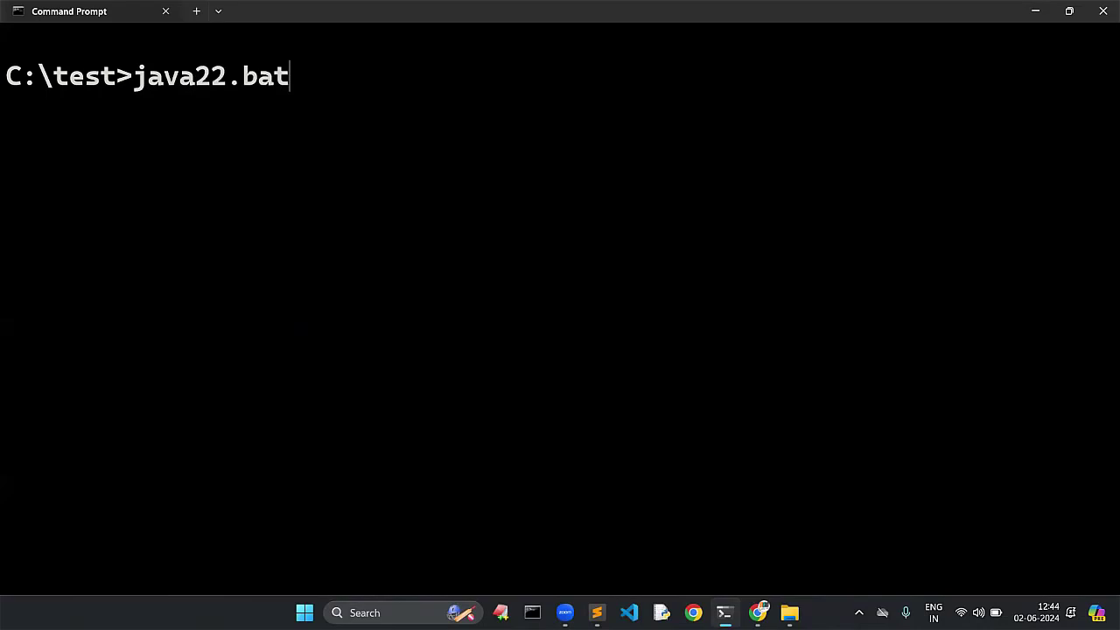
key(Return)
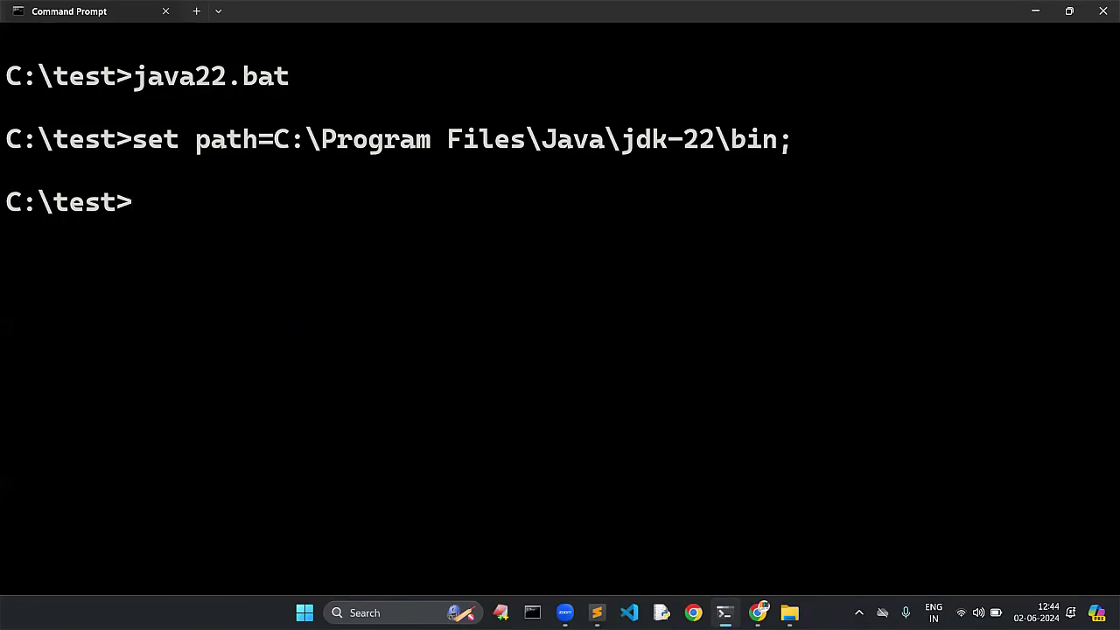
Compile Test.java with javac and run the Test class with java.
text(javac)
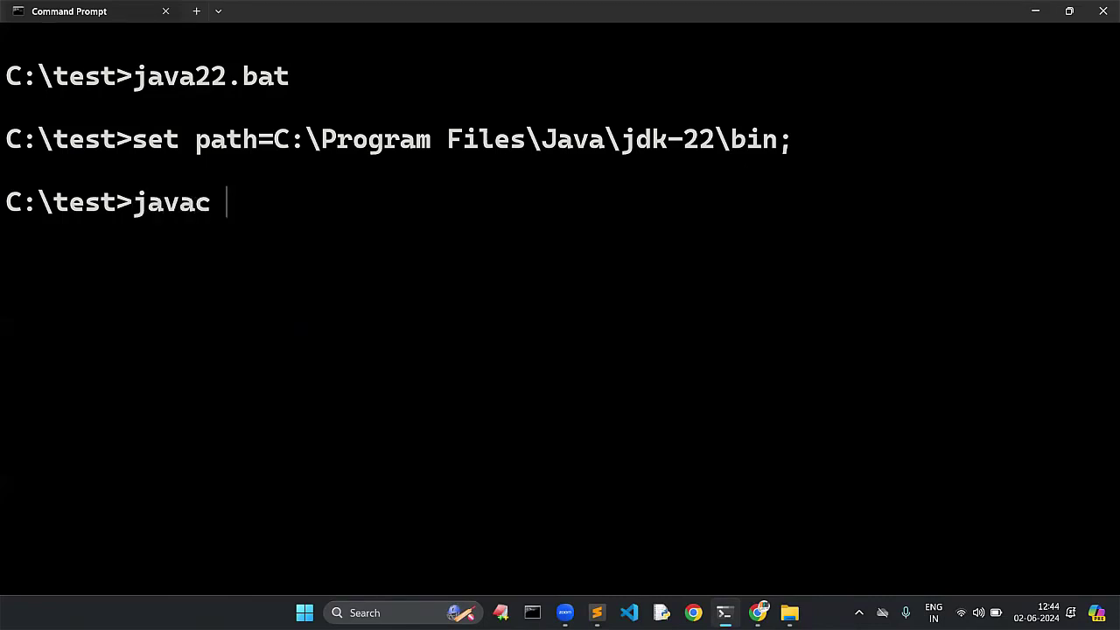
text( Test.)
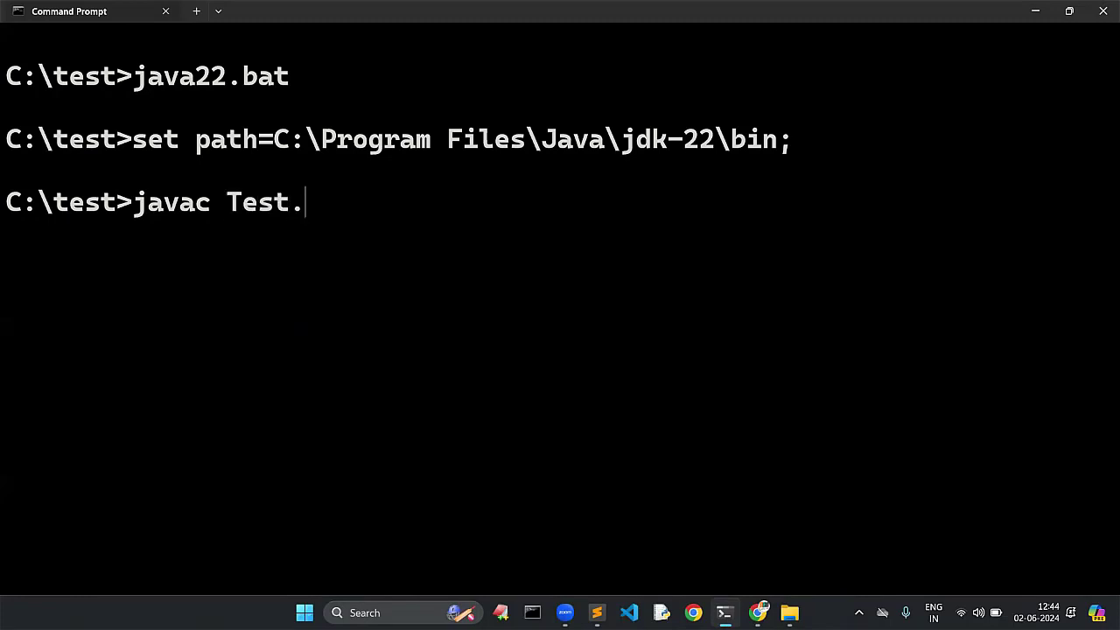
text(javav)
key(Return)
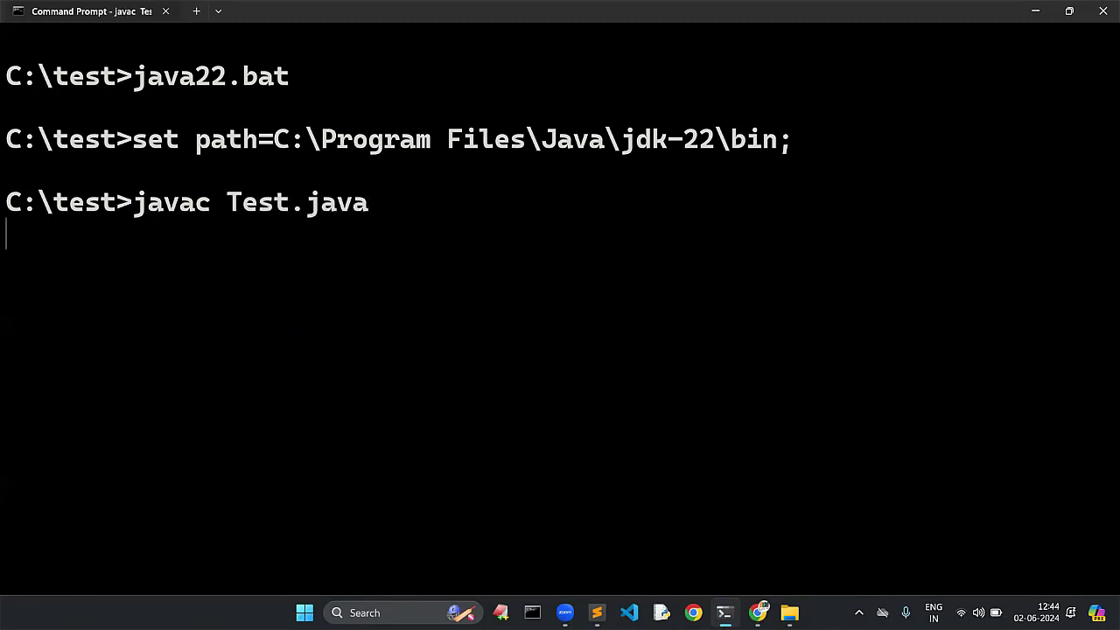
text(java Test)
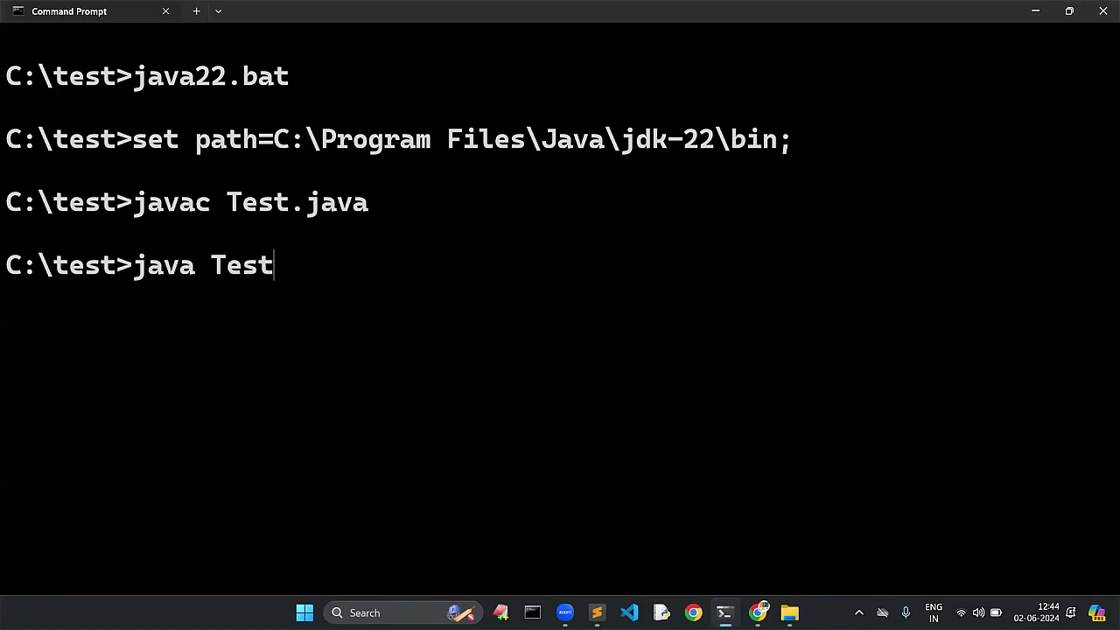
key(Return)
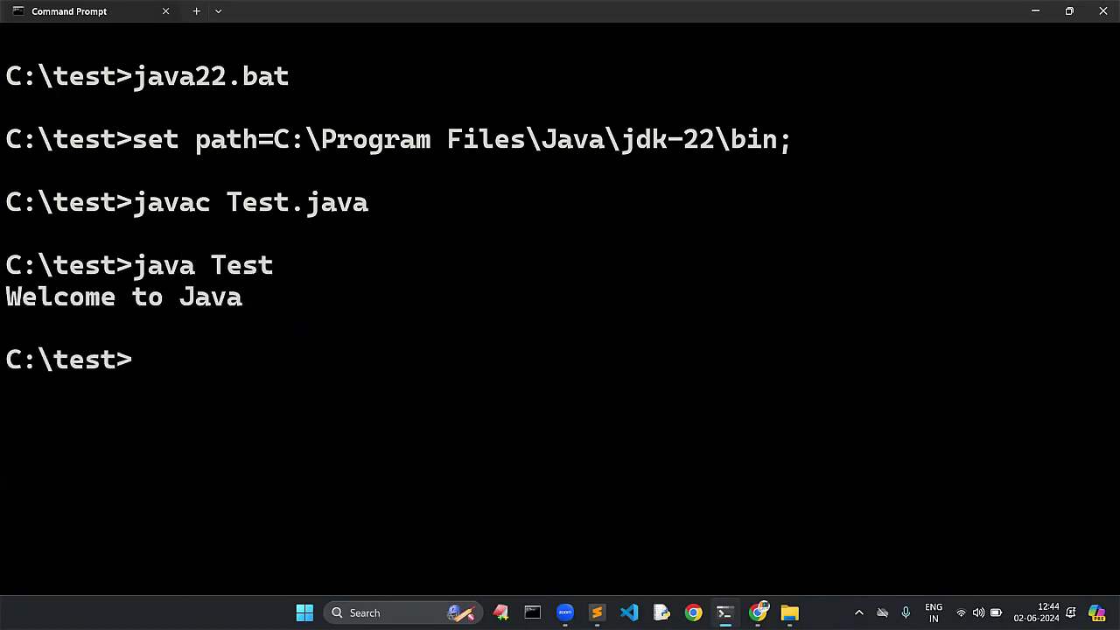
Check the active Java compiler version with javac -version.
text(java )
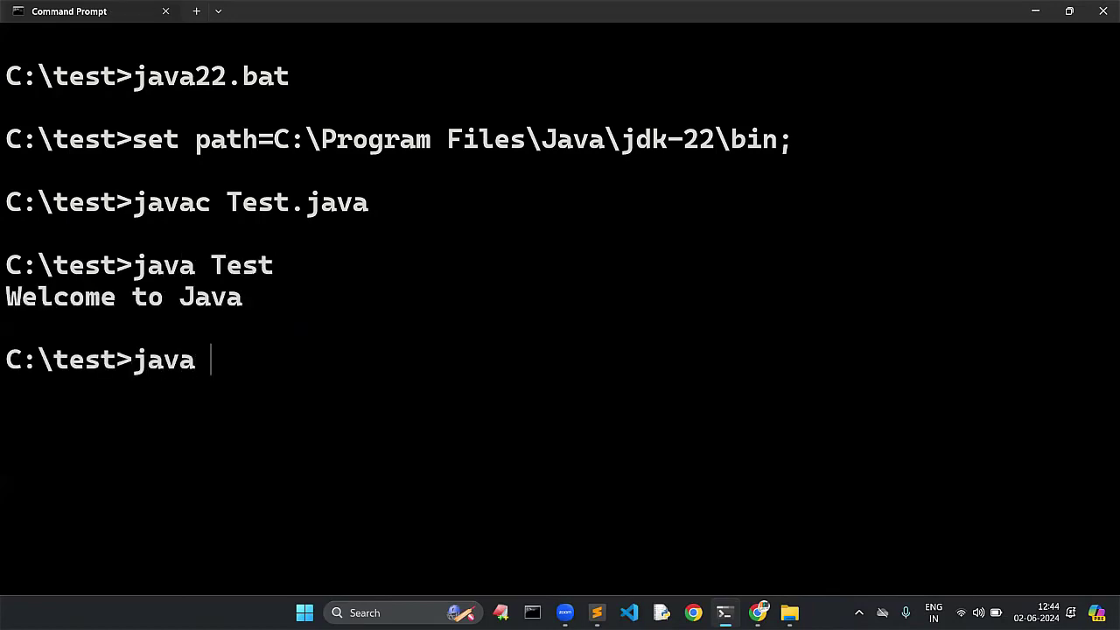
text(c -version)
key(Return)
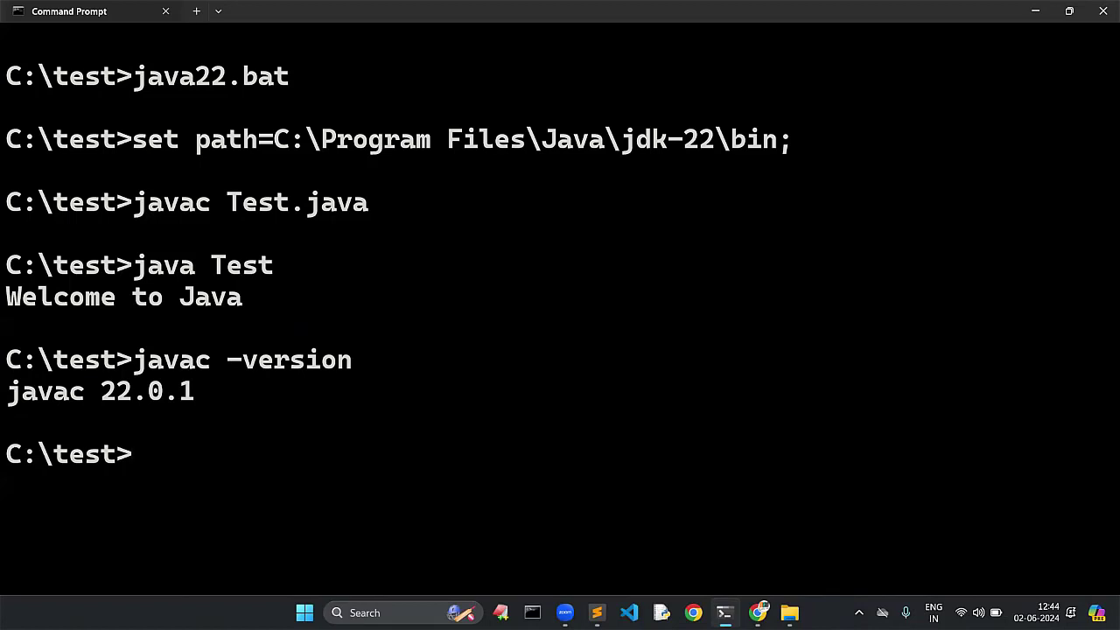
Clear the console and run java21.bat to switch the path to JDK 21.
text(cls)
key(Return)
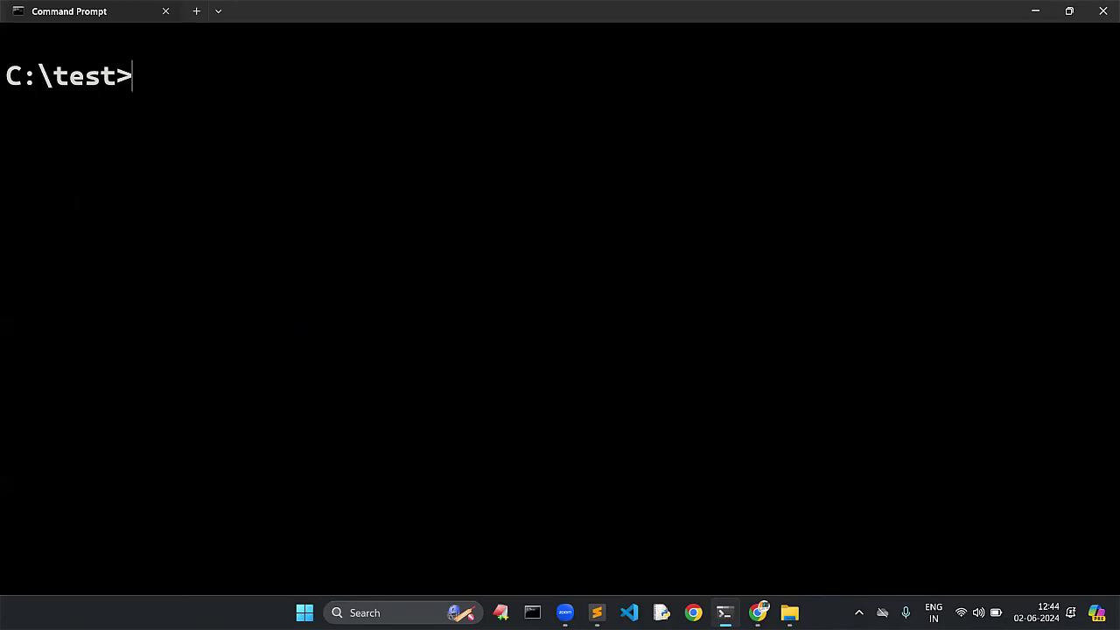
text(javac)
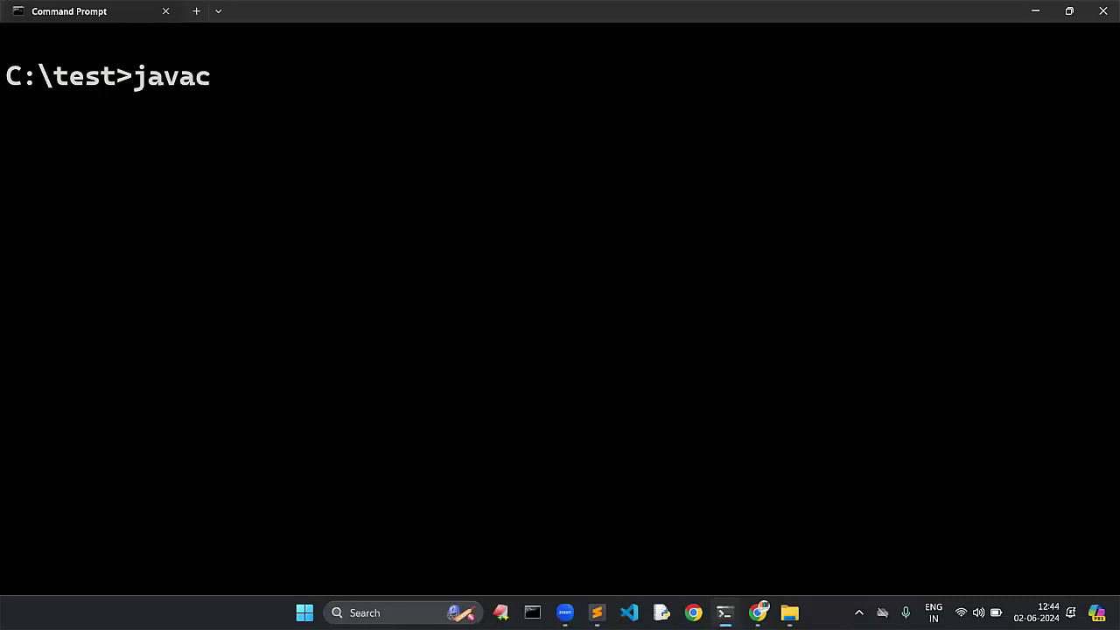
key(BackSpace)
key(BackSpace)
text(2)
key(BackSpace)
text(a21.bat)
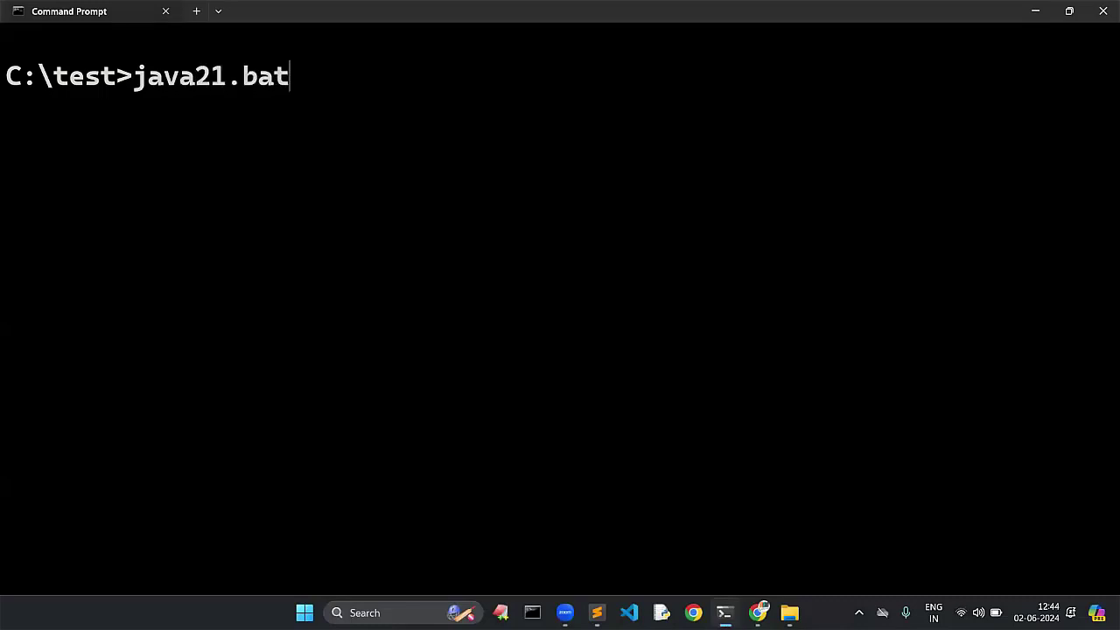
key(Return)
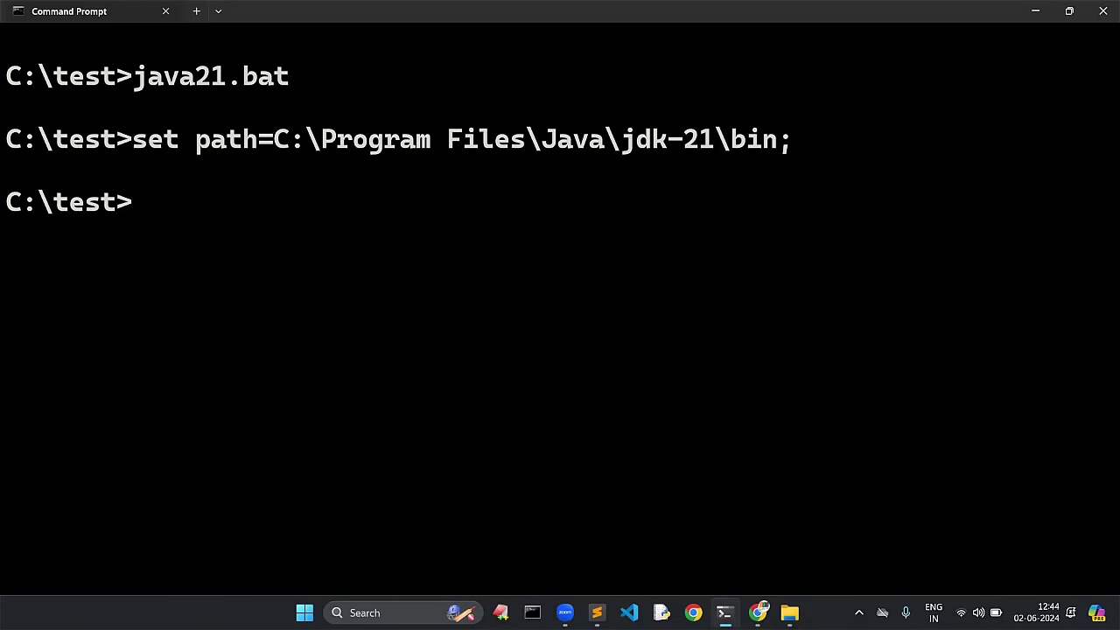
Recompile Test.java and run the Test class using JDK 21.
text(javac Test)
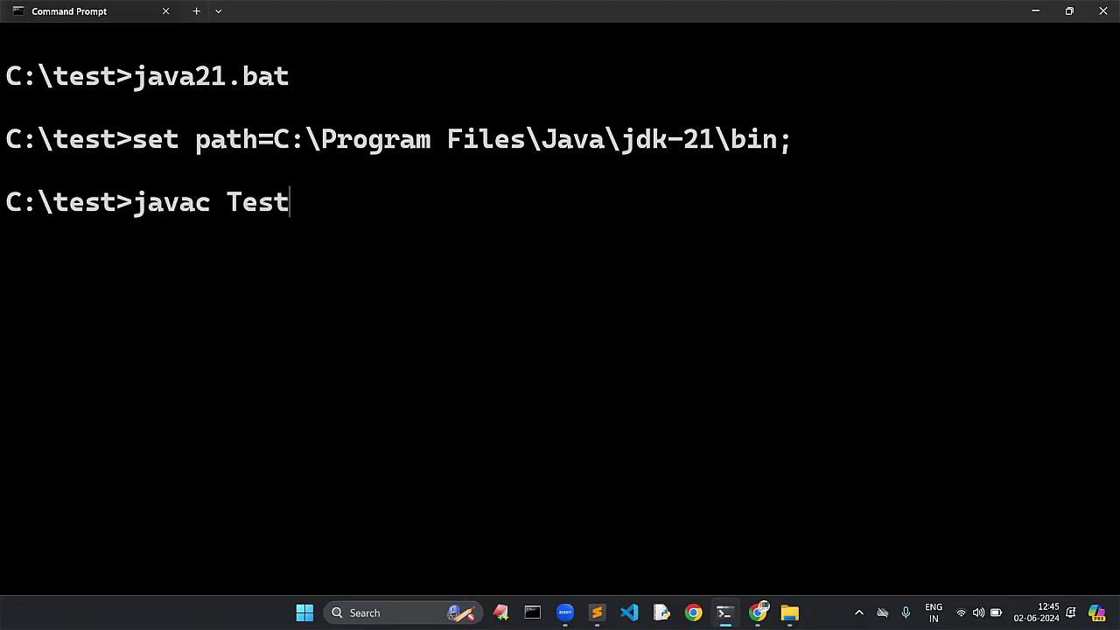
text(.java)
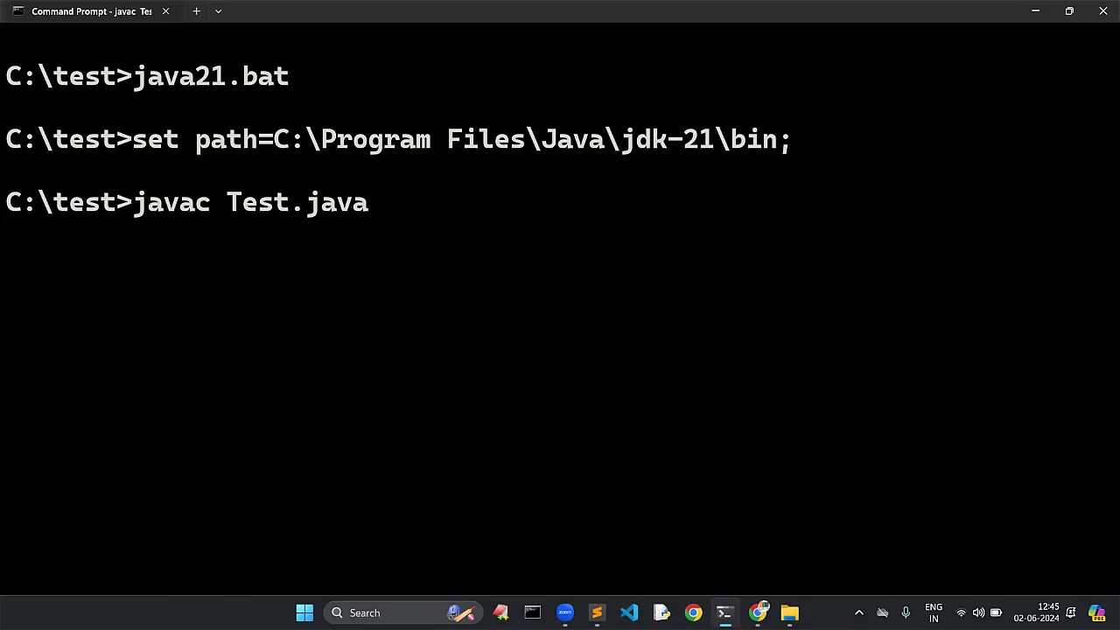
text(java Test)
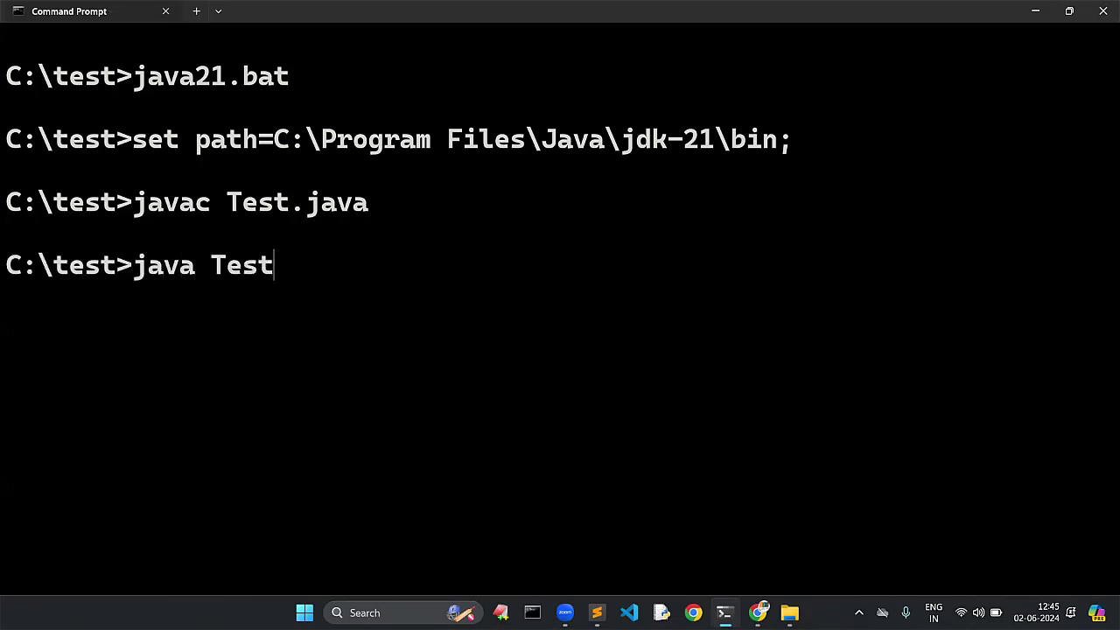
key(Return)
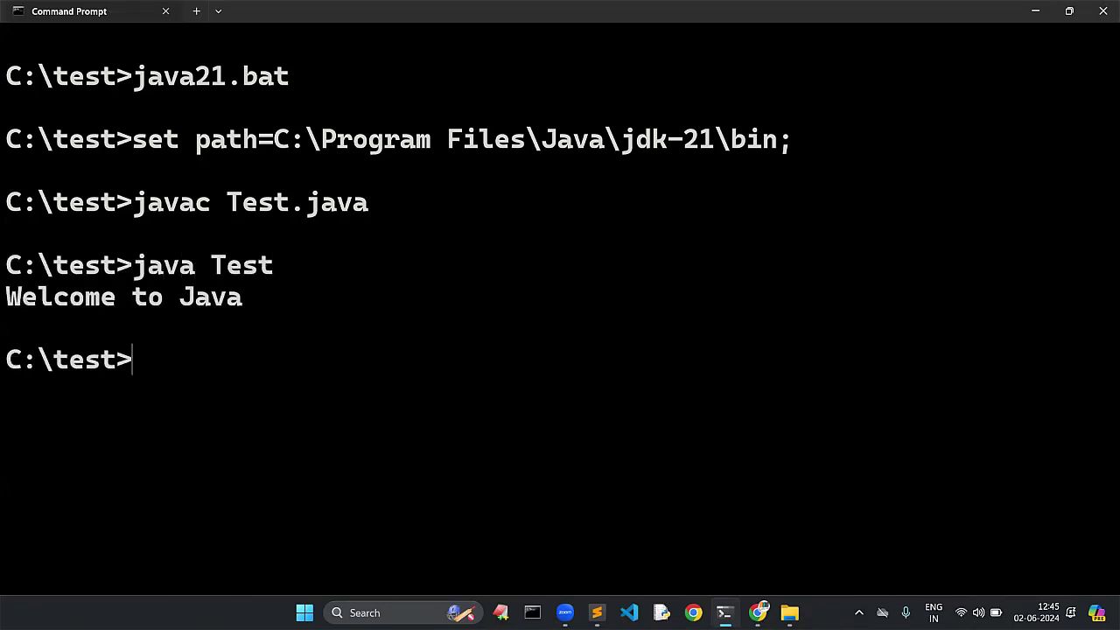
Query the compiler version with javac -version under the JDK 21 path, and show the desktop.
text(javac)
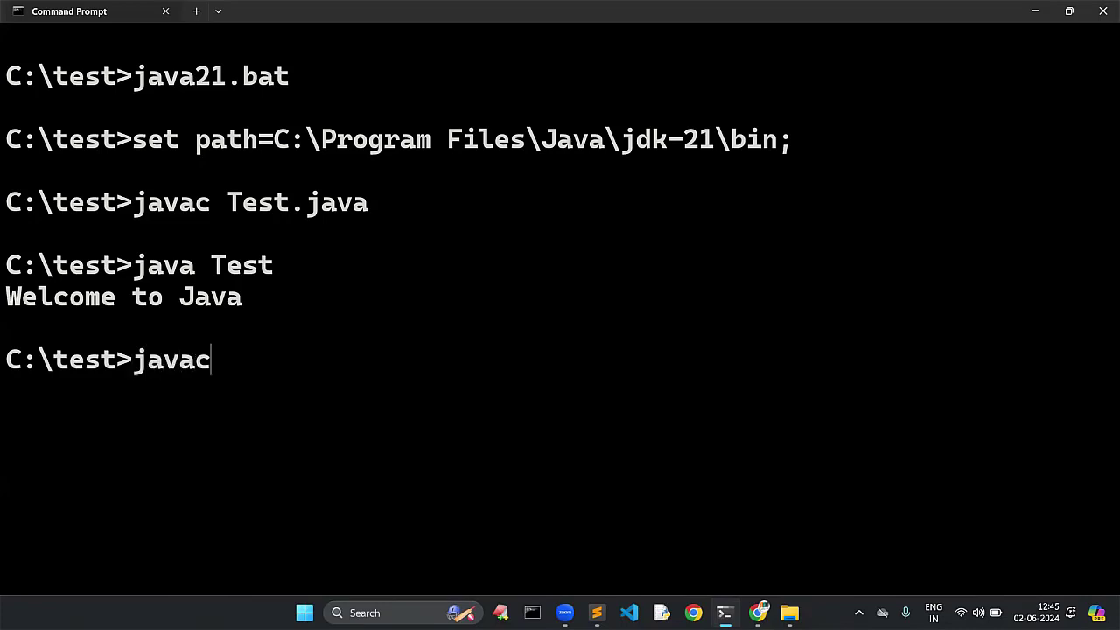
text( -version)
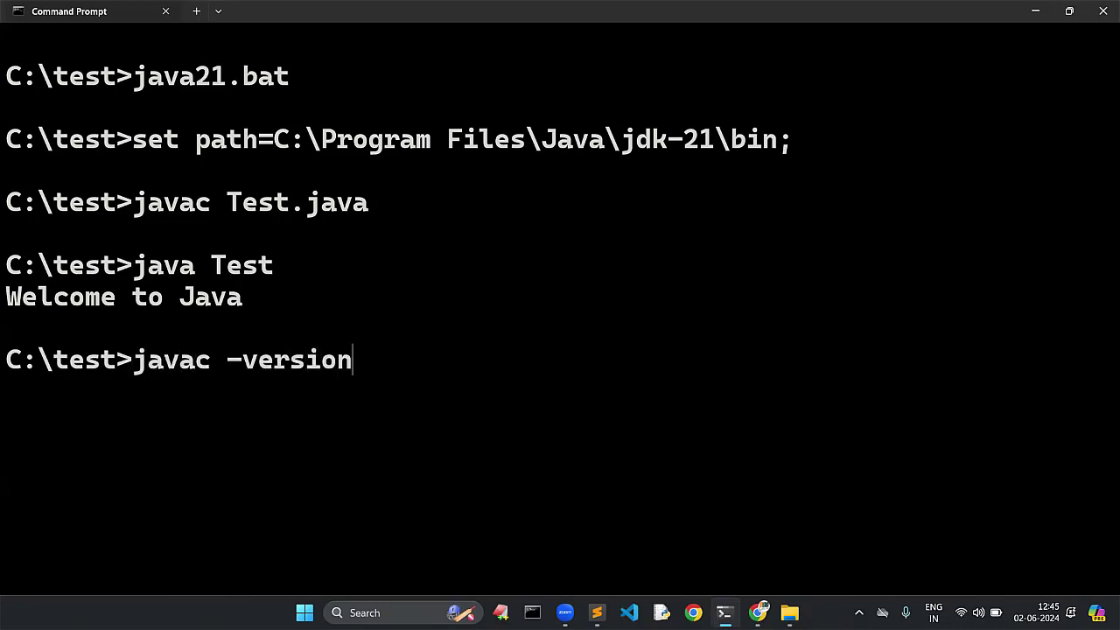
key(Return)
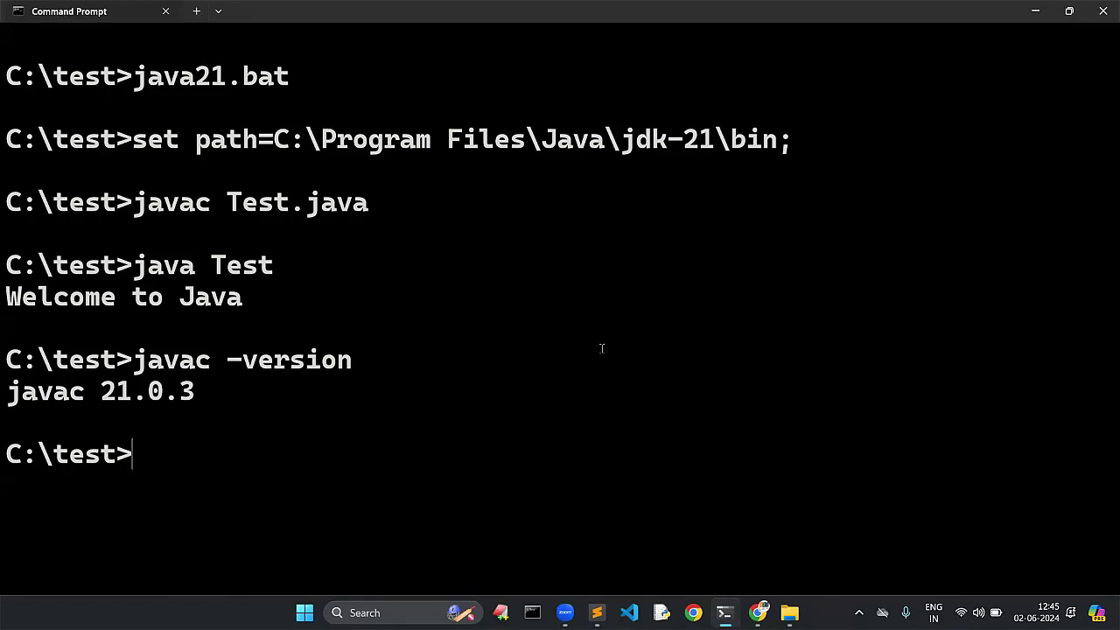
key(alt+Tab)
key(super+d)
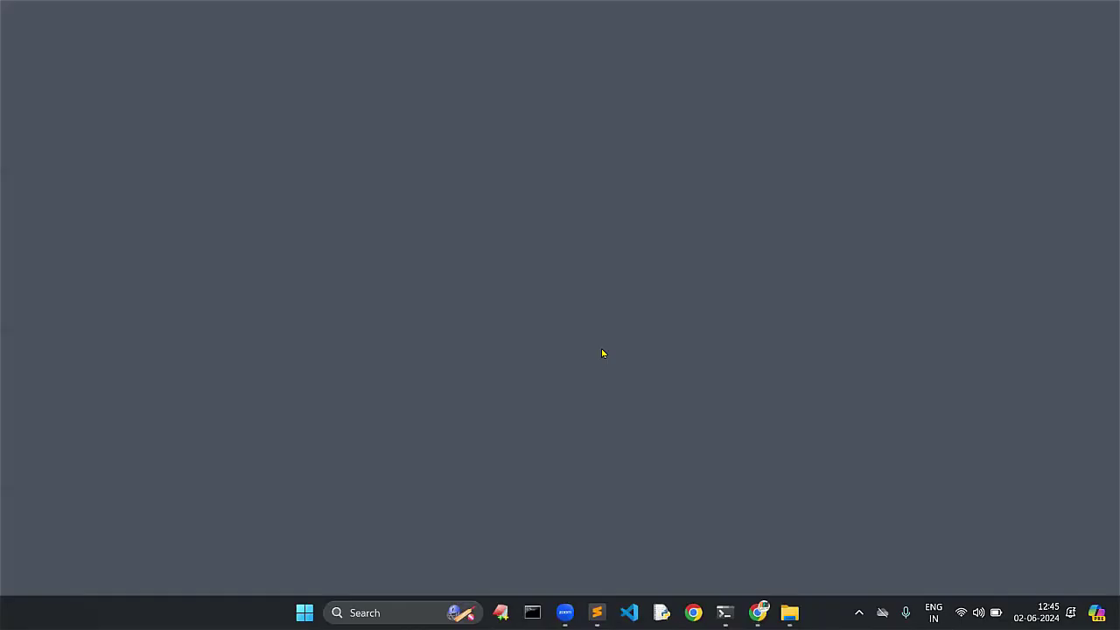